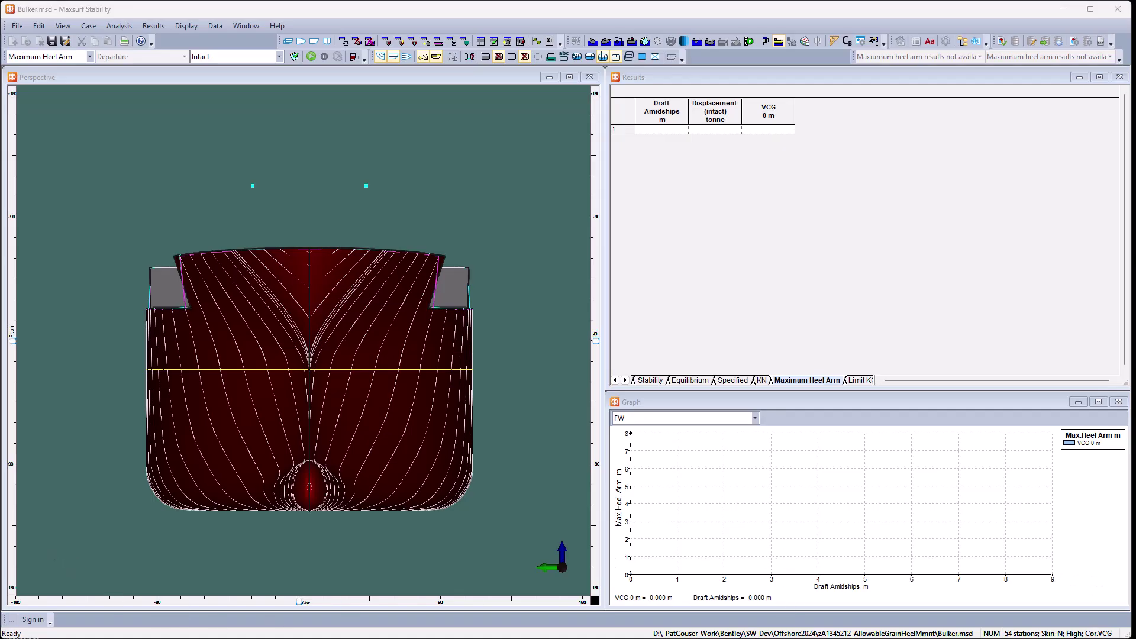
Step: Bring up the IMO grain regulation PDF at page 5 showing the Figure A7 heeling arm curve
key("alt+Tab")
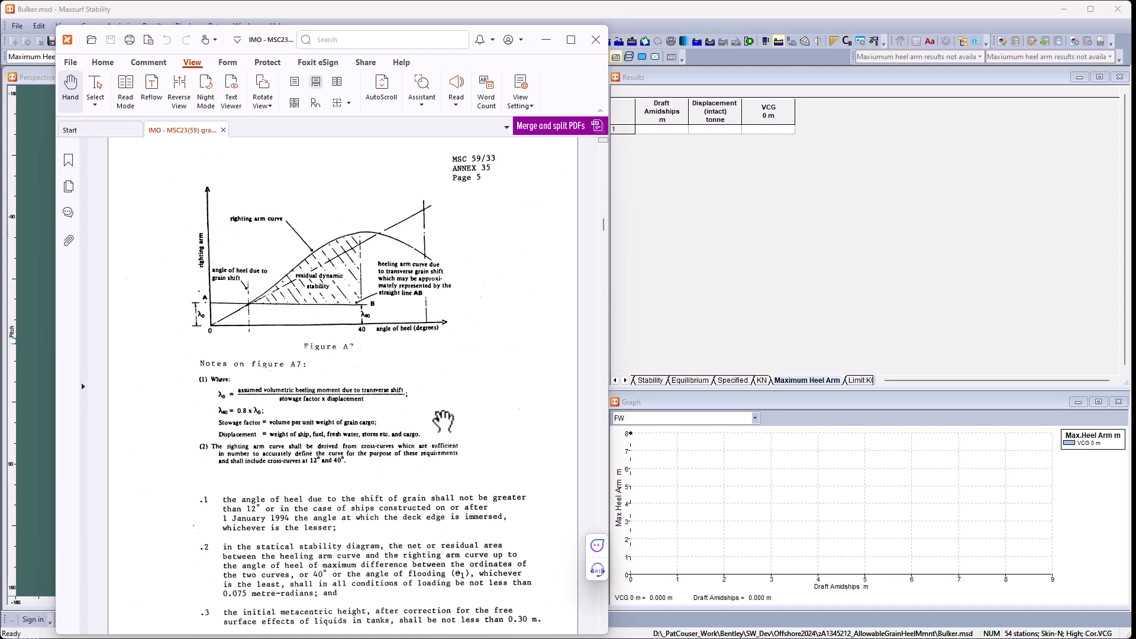
Step: Minimize the PDF and reselect Maximum Heel Arm as the analysis type for Bulker.msd
left_click(544, 40)
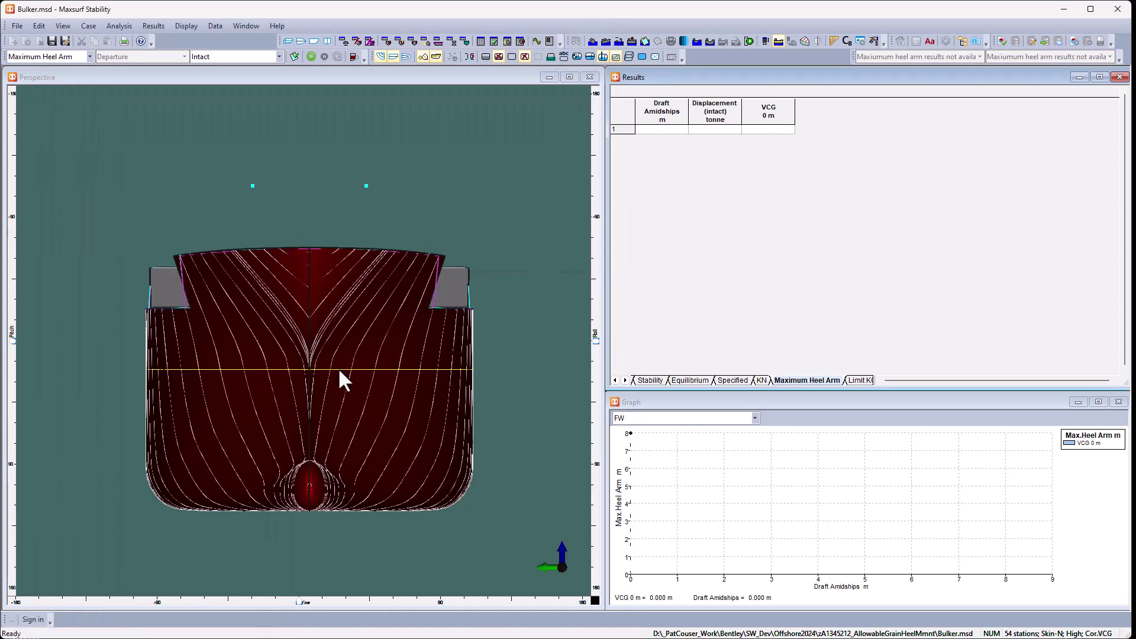
left_click(90, 58)
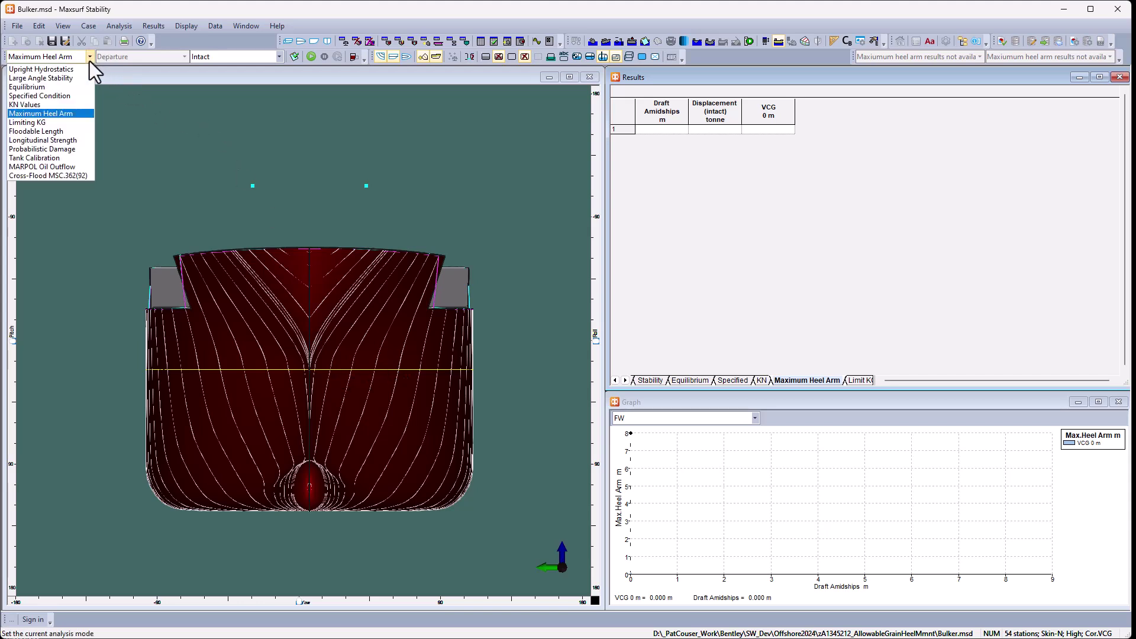
left_click(66, 113)
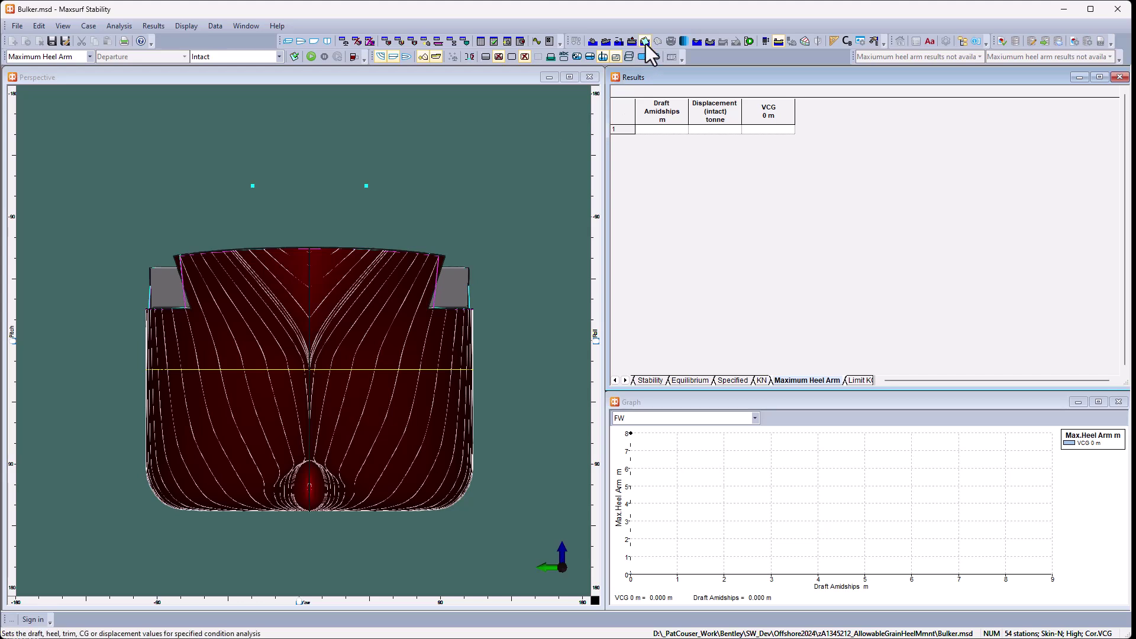
Step: Restore the IMO MSC.23(59) PDF to read the Figure A7 grain heeling arm notes
left_click(852, 612)
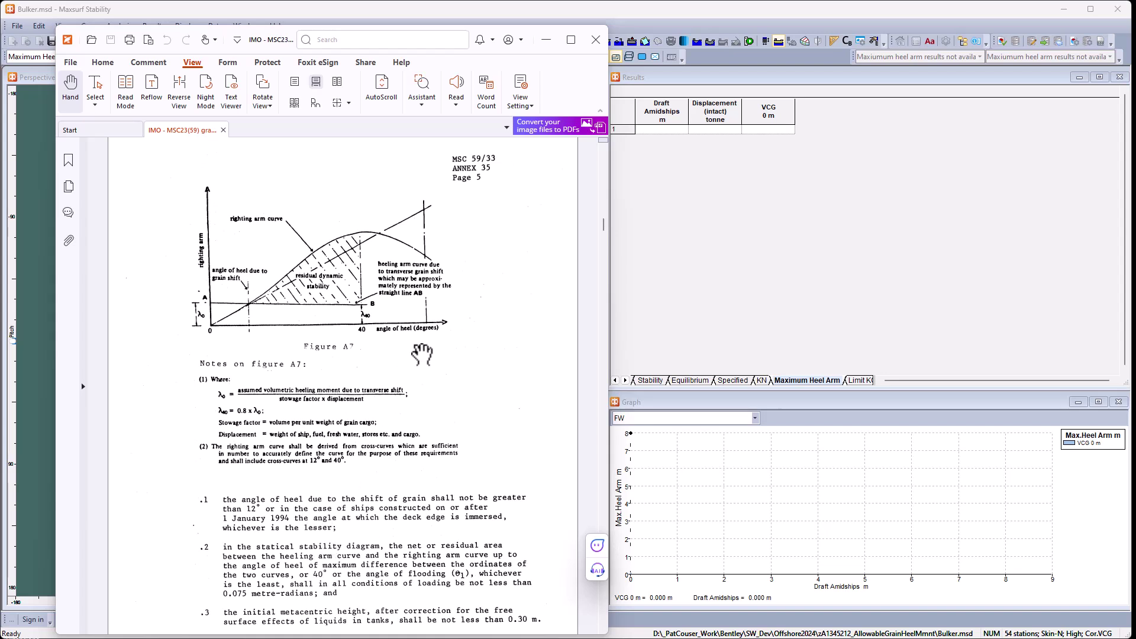
Step: In the Maximum Heel Arm criteria, select the 12.0 deg angle of heel due to grain shift
key("alt+Tab")
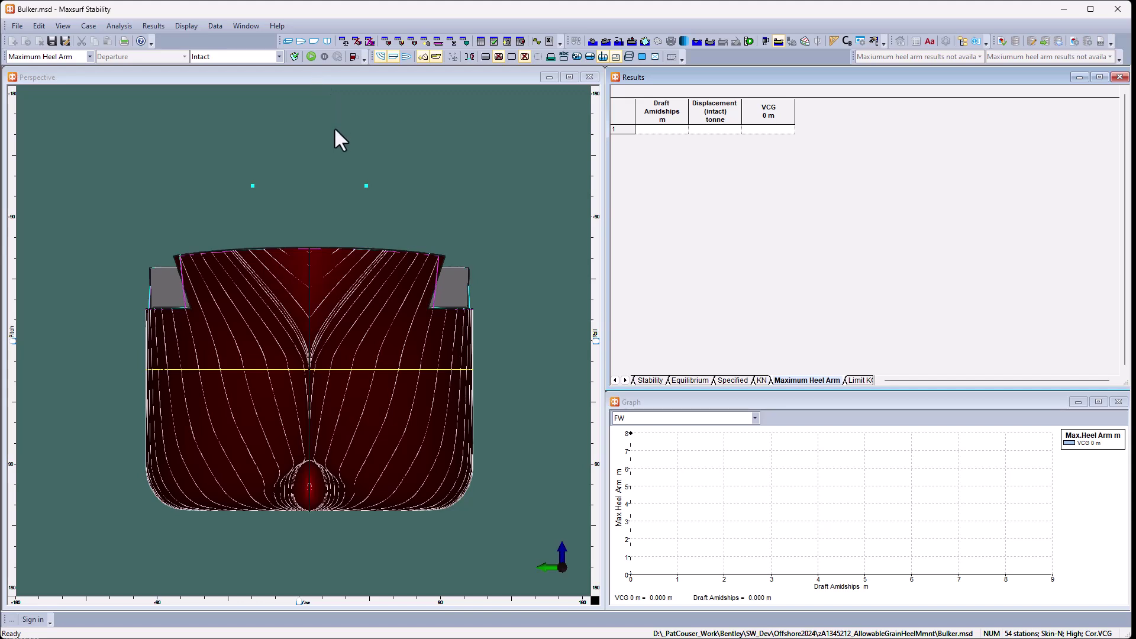
left_click(297, 56)
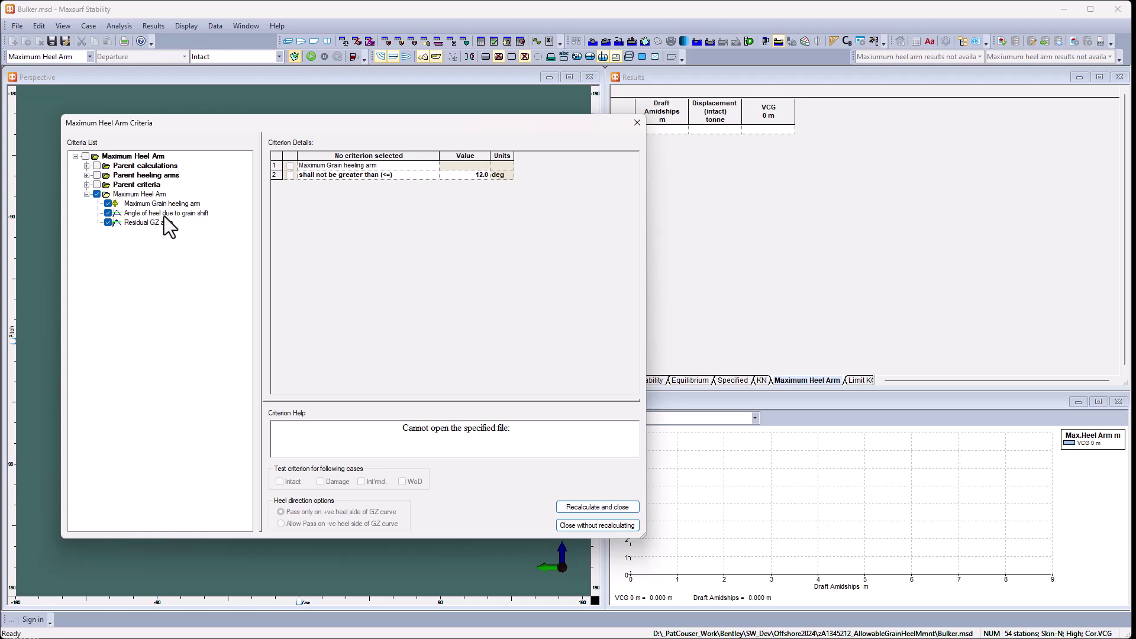
left_click(87, 184)
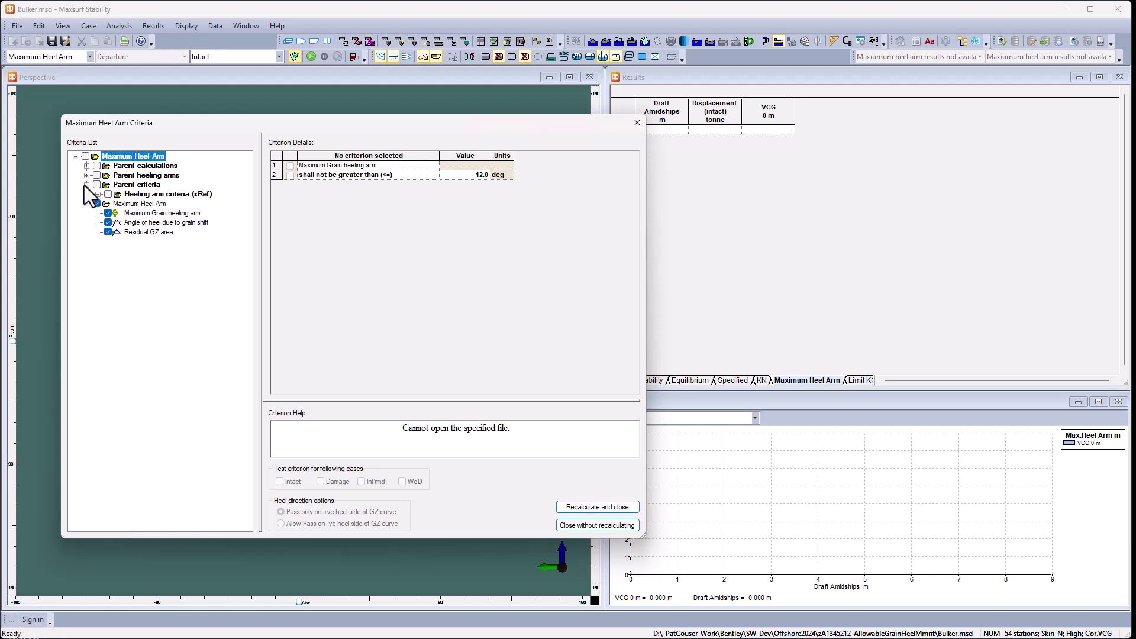
left_click(98, 194)
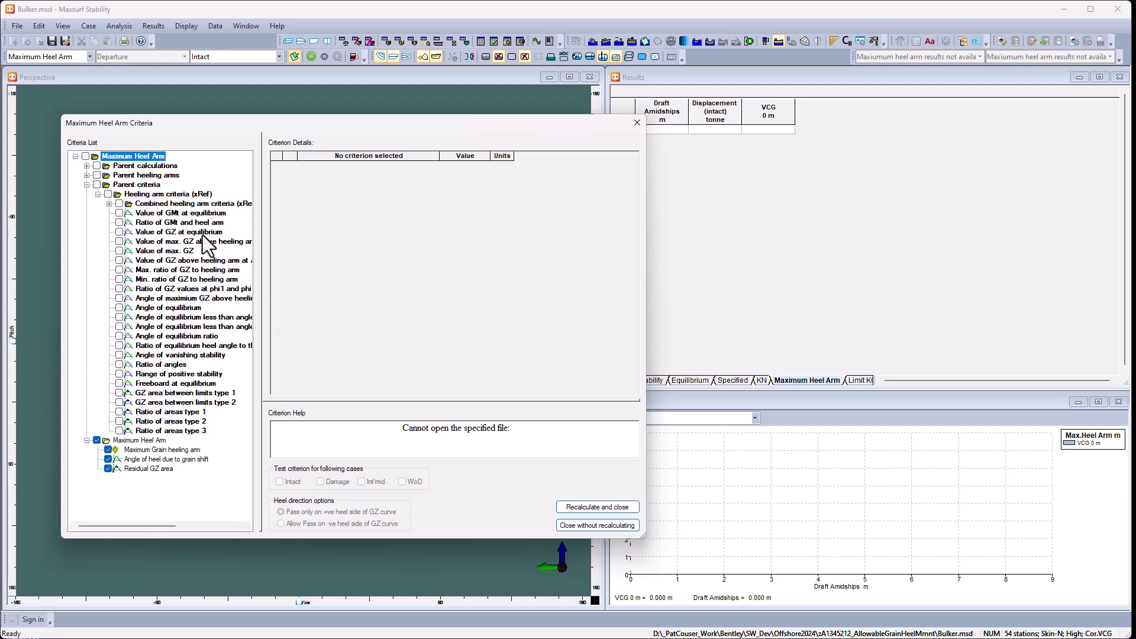
left_click(157, 461)
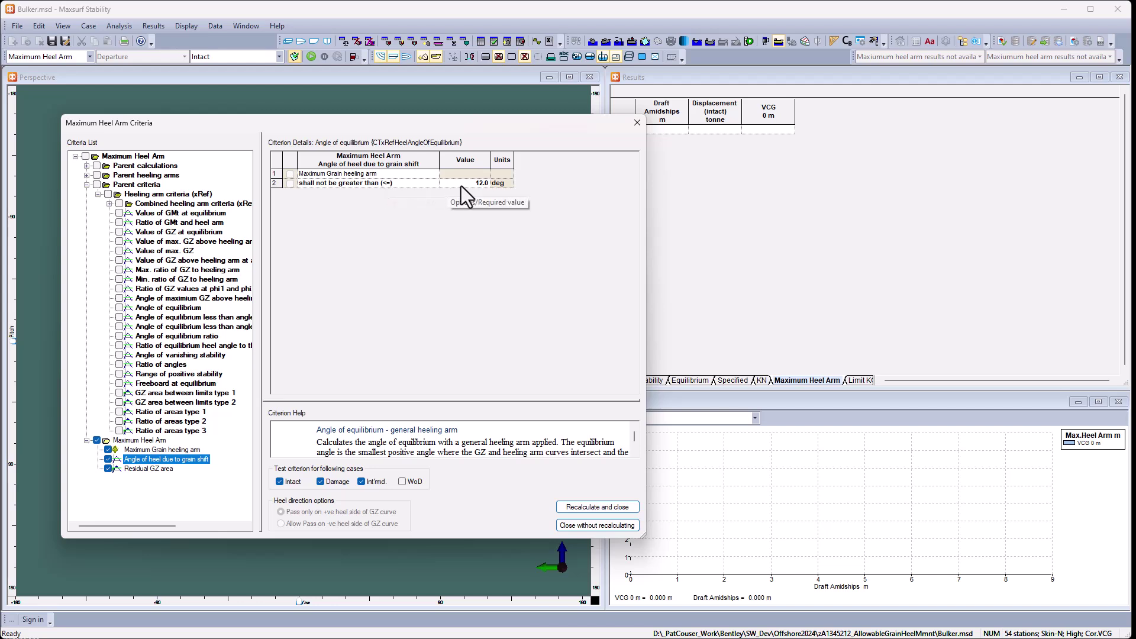
Step: Inspect the Residual GZ area criterion's required minimum of 0.0750 m.rad up to 40.0 deg
left_click(155, 469)
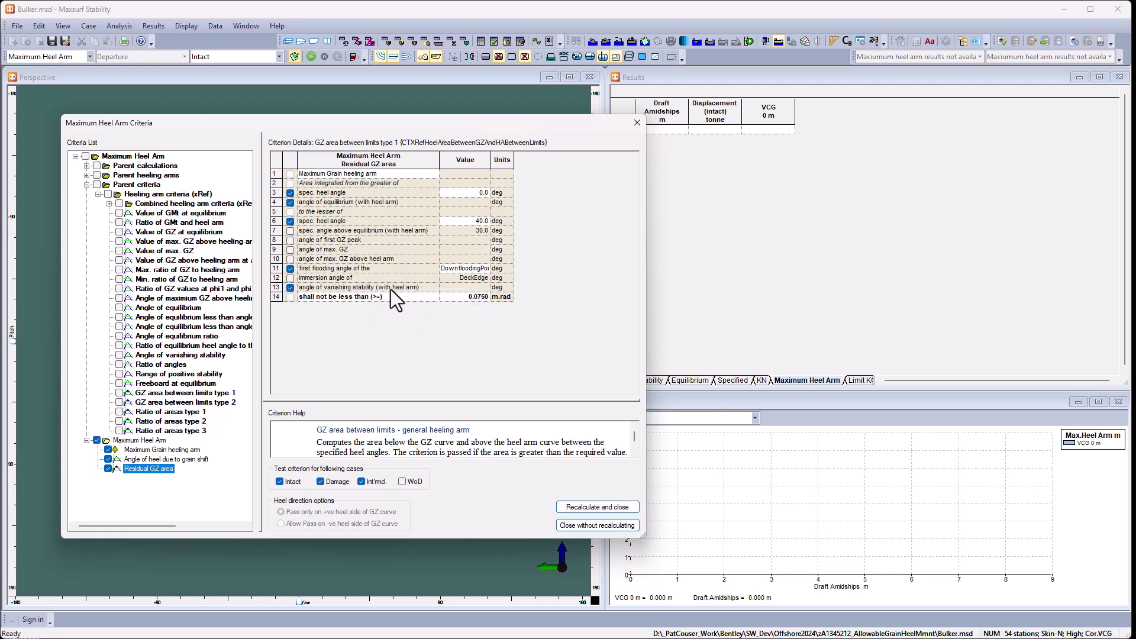
left_click(453, 299)
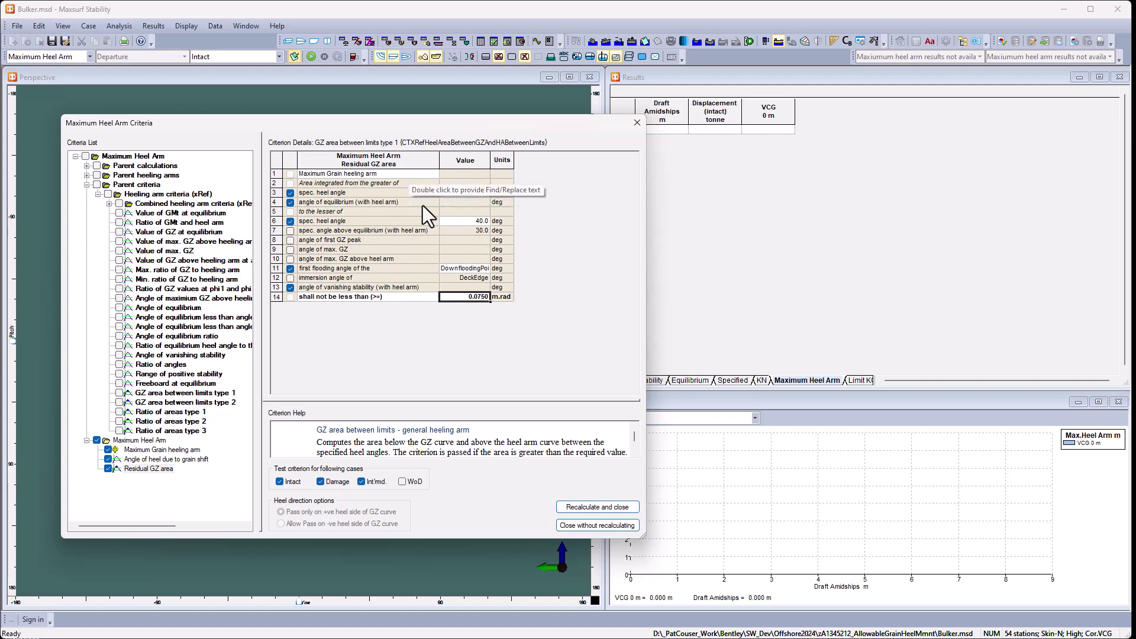
Step: Close the criteria and fill a displacement range from 8000 to 12000 t with 5 displacements
left_click(573, 523)
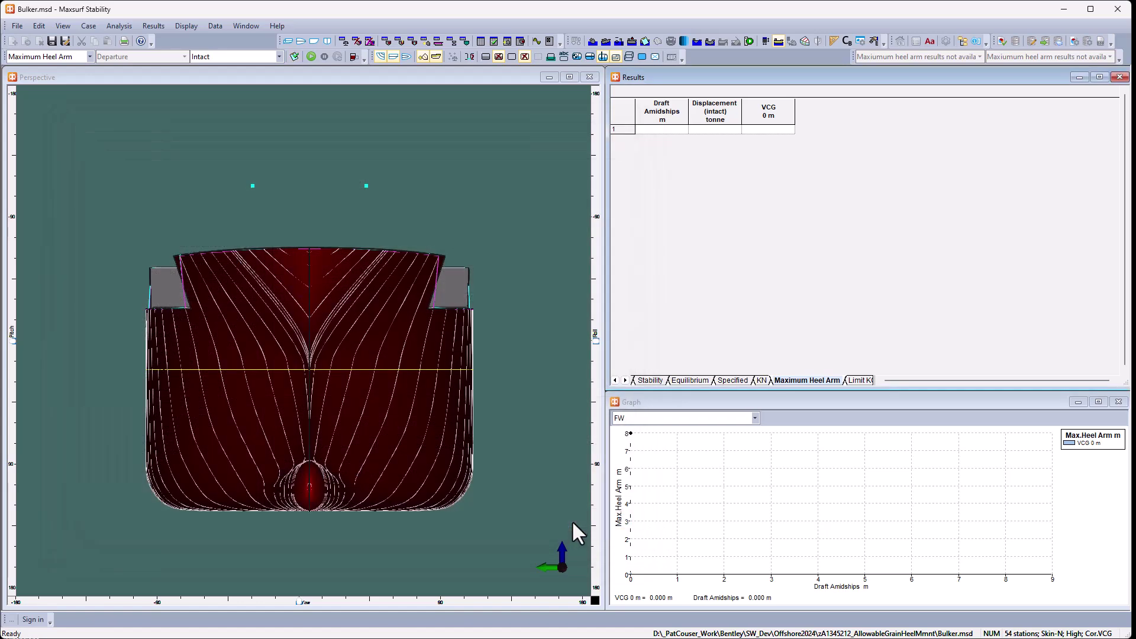
left_click(631, 43)
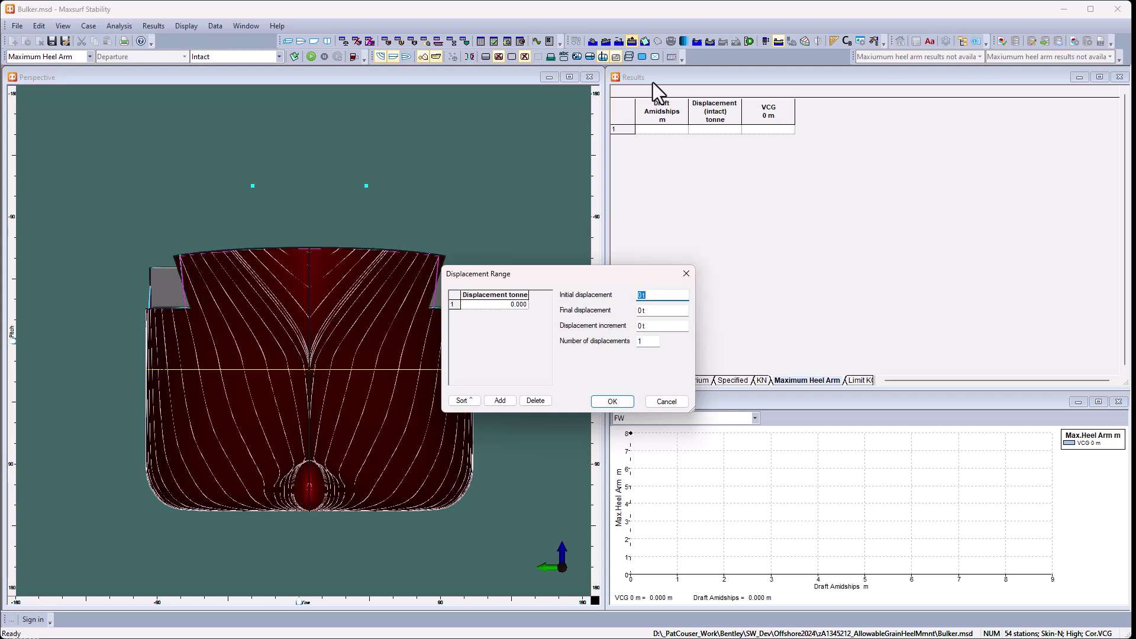
type("8000")
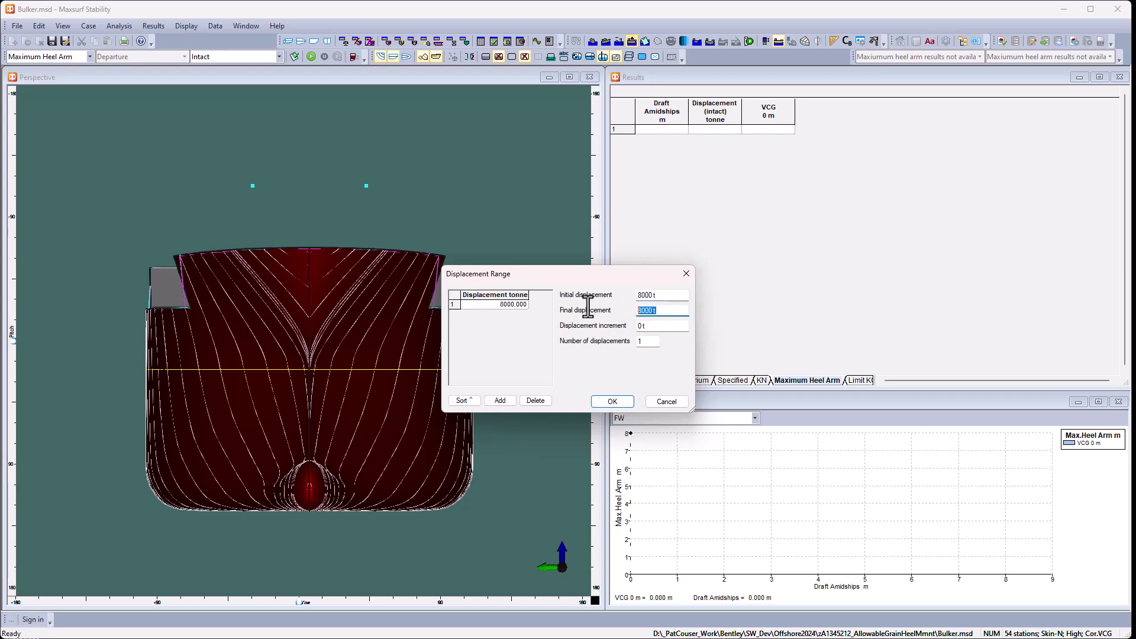
type("12000")
left_click(661, 326)
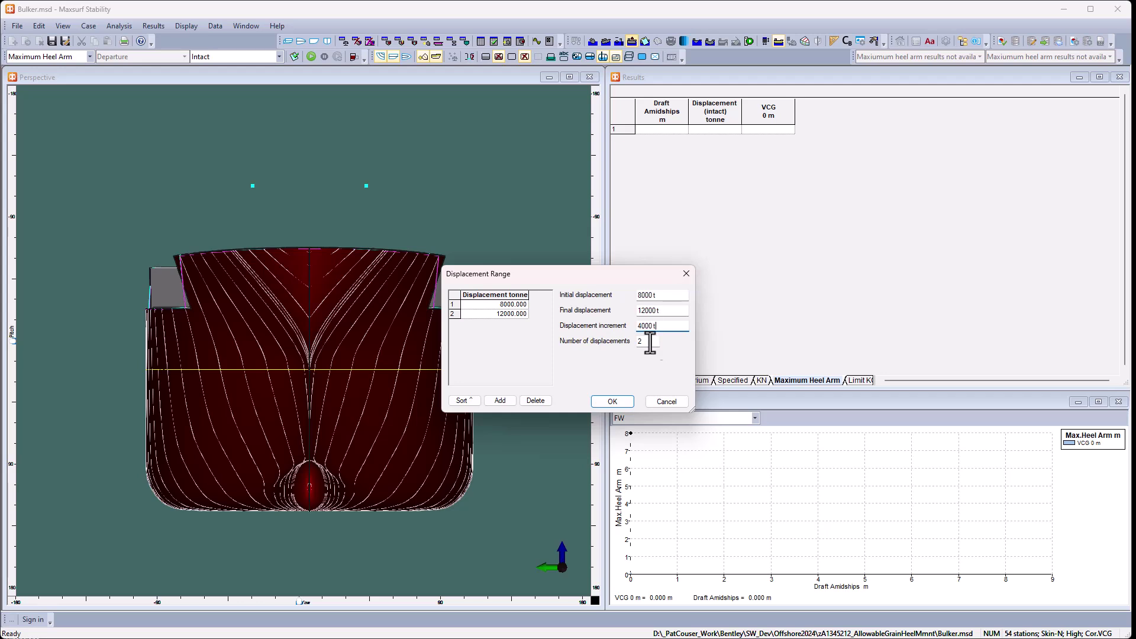
key("Tab")
type("5")
left_click(653, 325)
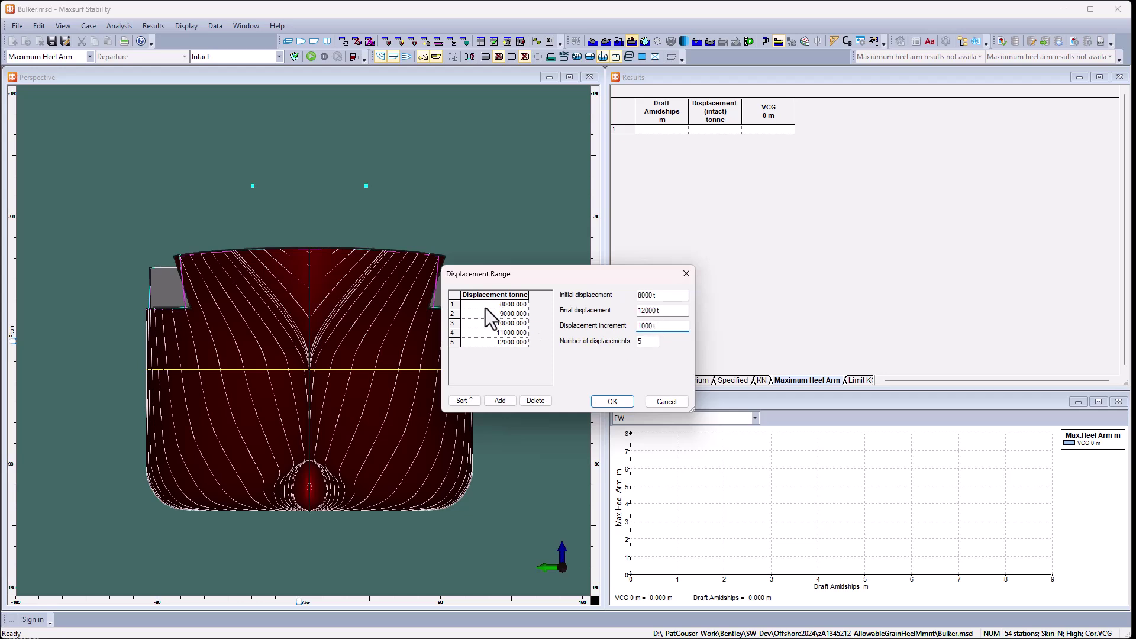
Step: Change the first displacement to 8500 t and confirm the five displacements
left_click(506, 304)
key("BackSpace")
left_click(613, 402)
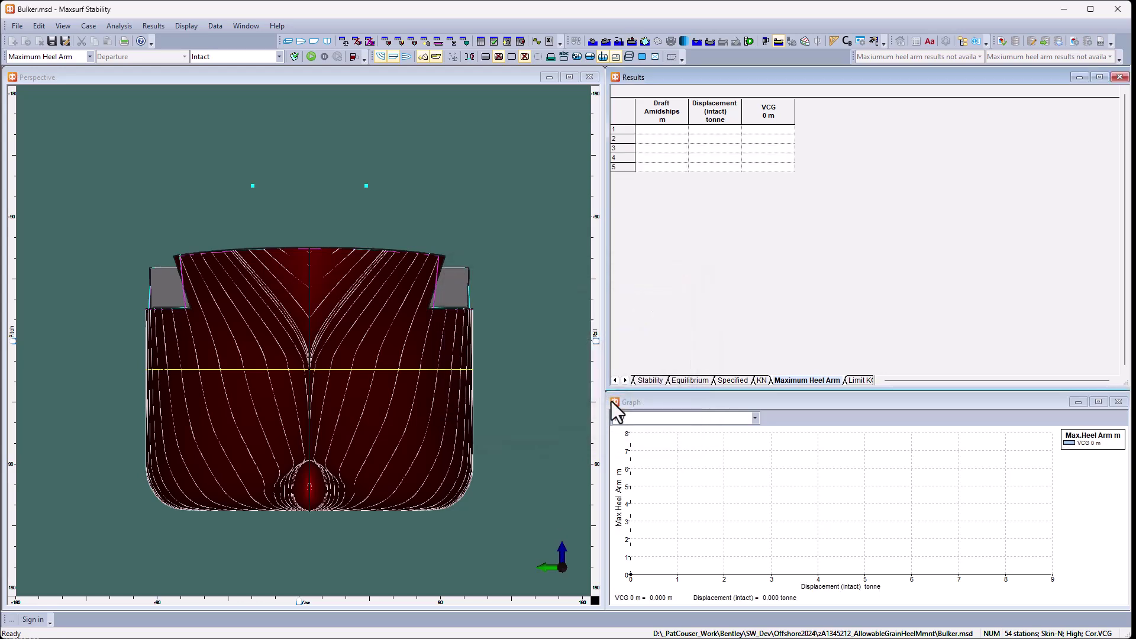
left_click(591, 42)
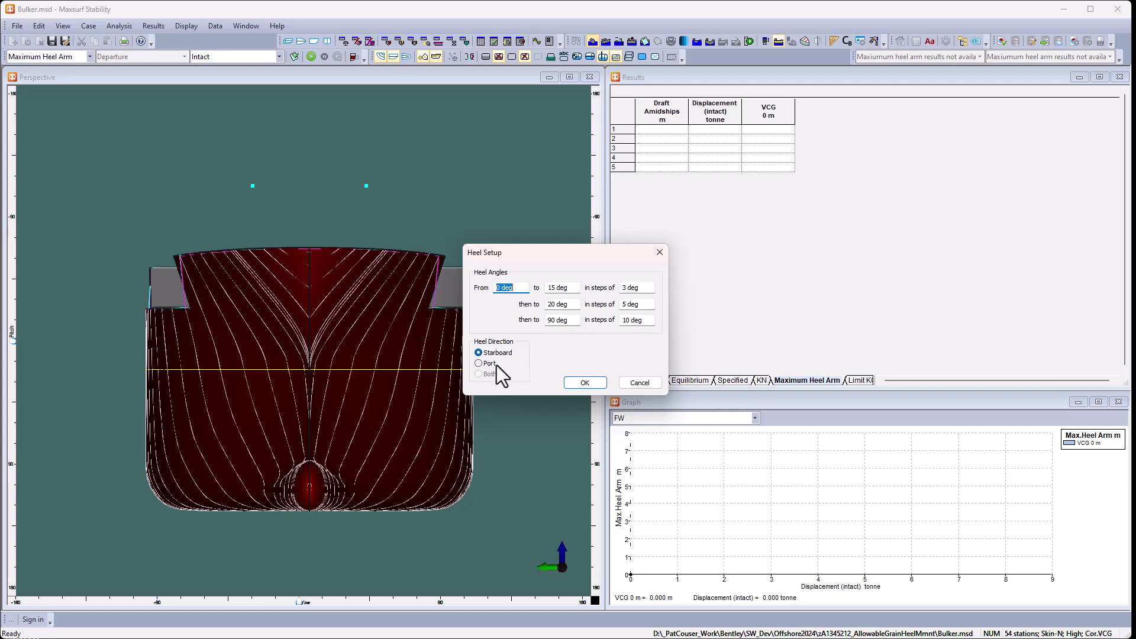
left_click(599, 385)
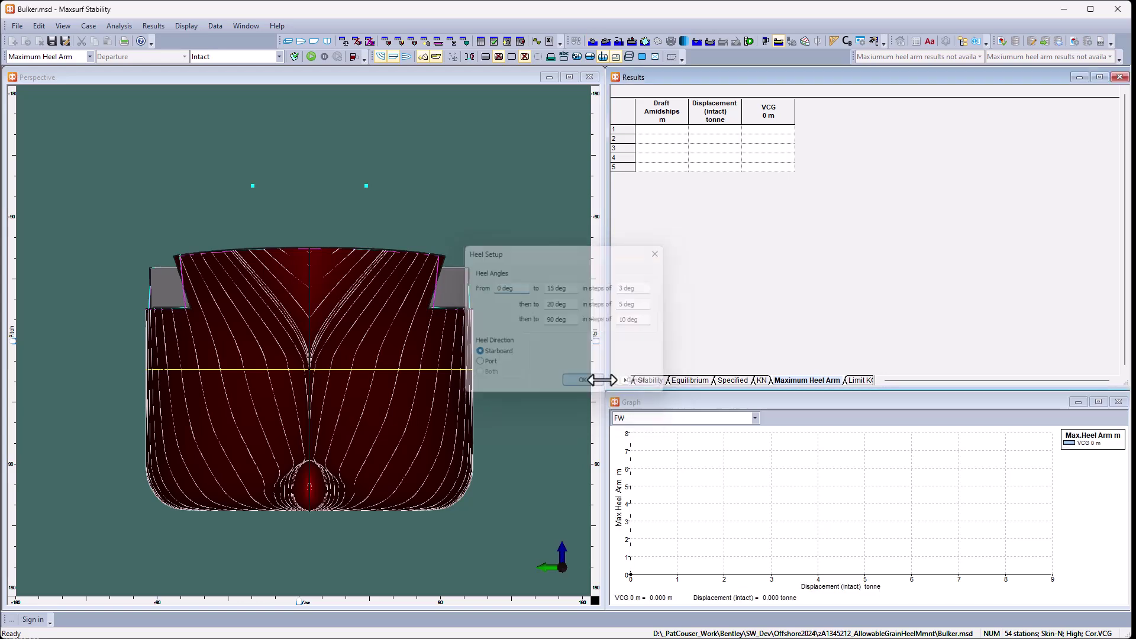
Step: Set the VCG range from 7 m to 10 m in 1 m increments
left_click(645, 40)
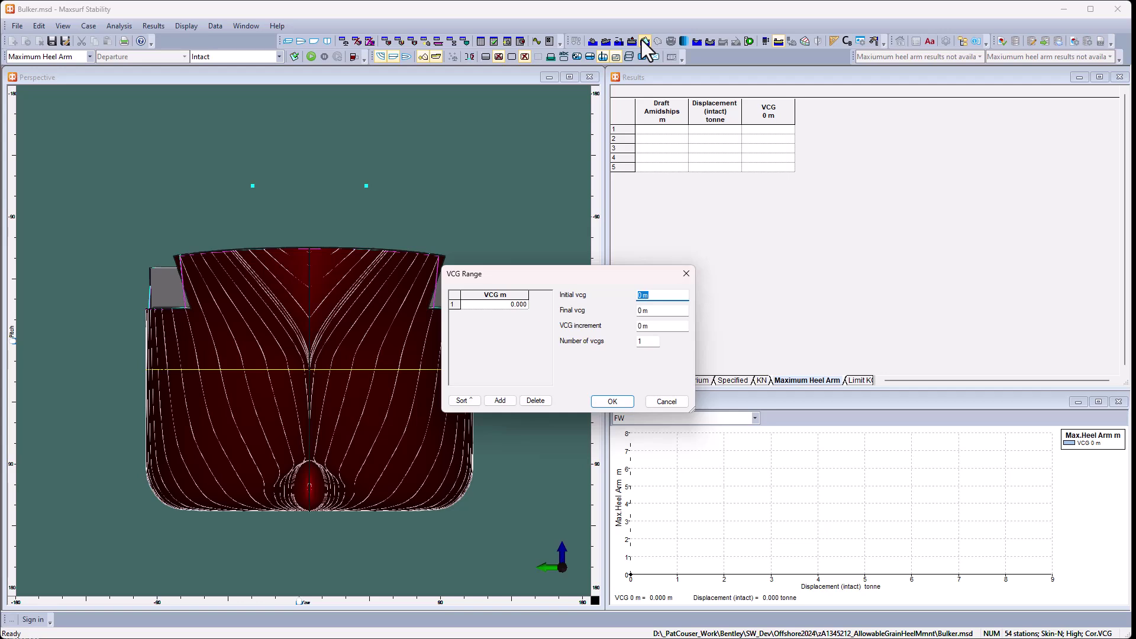
type("7")
key("Tab")
type("1")
key("Tab")
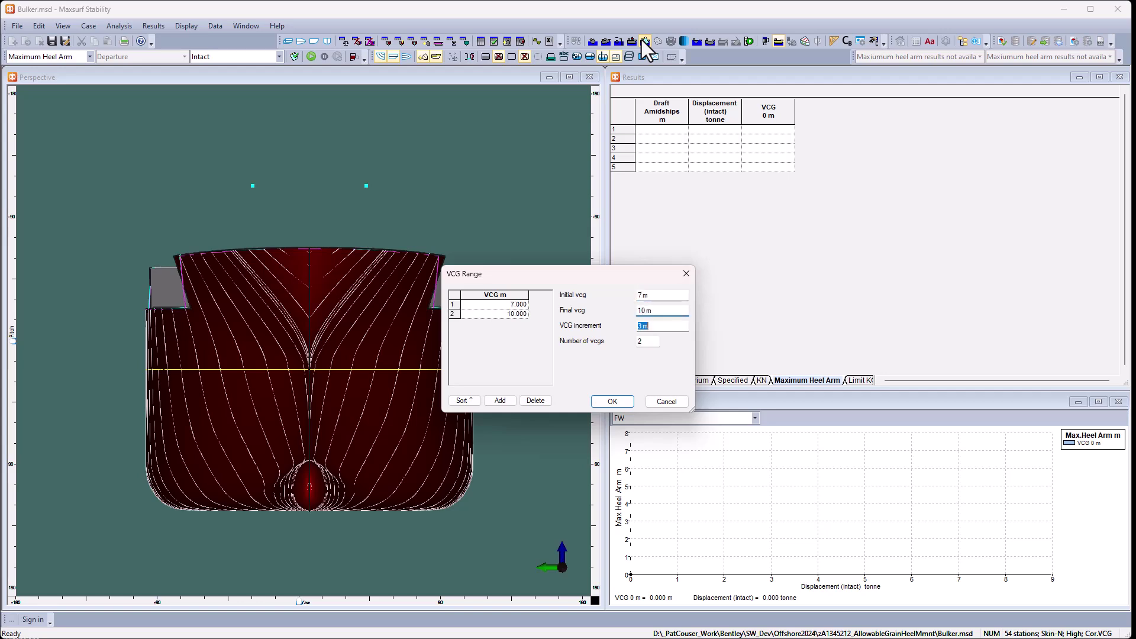
type("1")
left_click(612, 401)
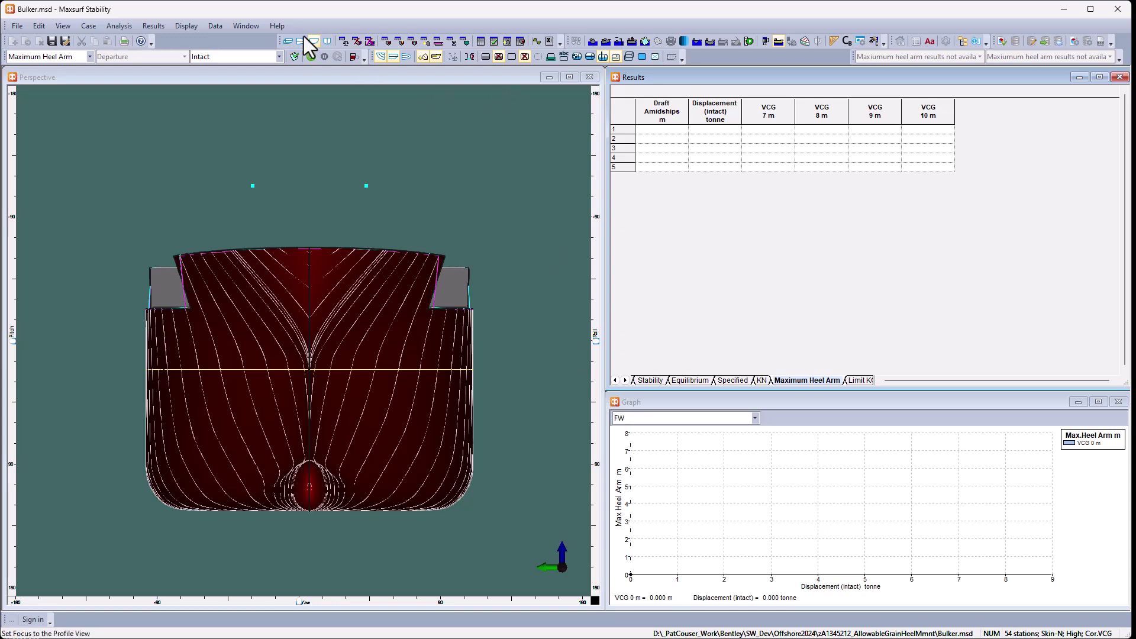
Step: Run the Maximum Heel Arm analysis for all five displacements and four VCGs
left_click(310, 57)
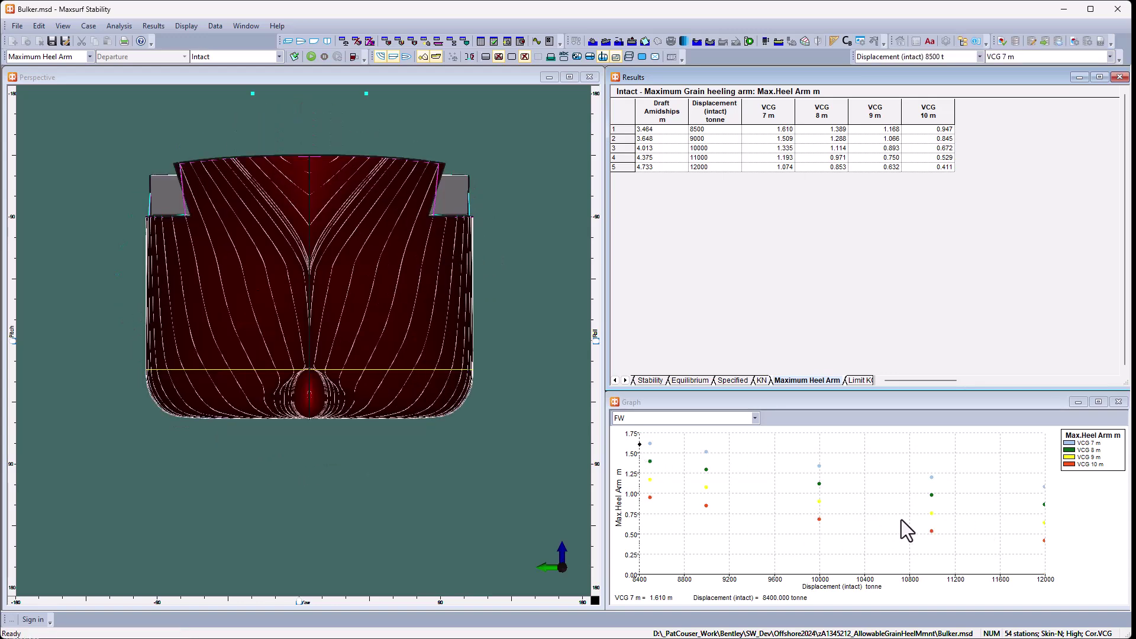
Step: Set the heel arm graph's line type to Line, plotting against VCG per displacement
left_click(864, 417)
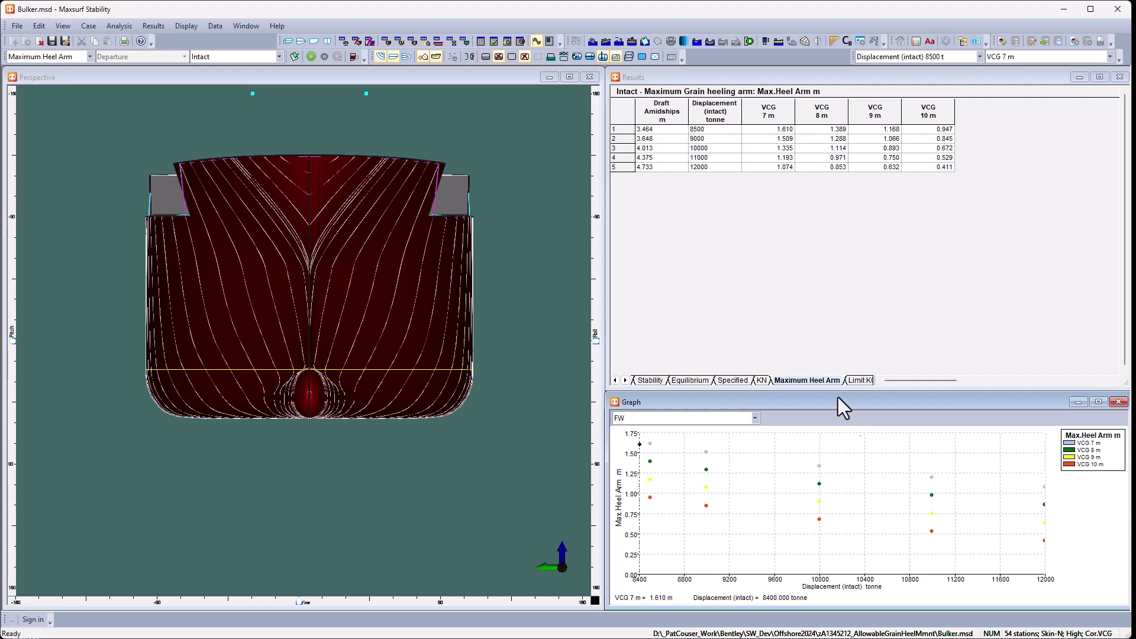
left_click(764, 41)
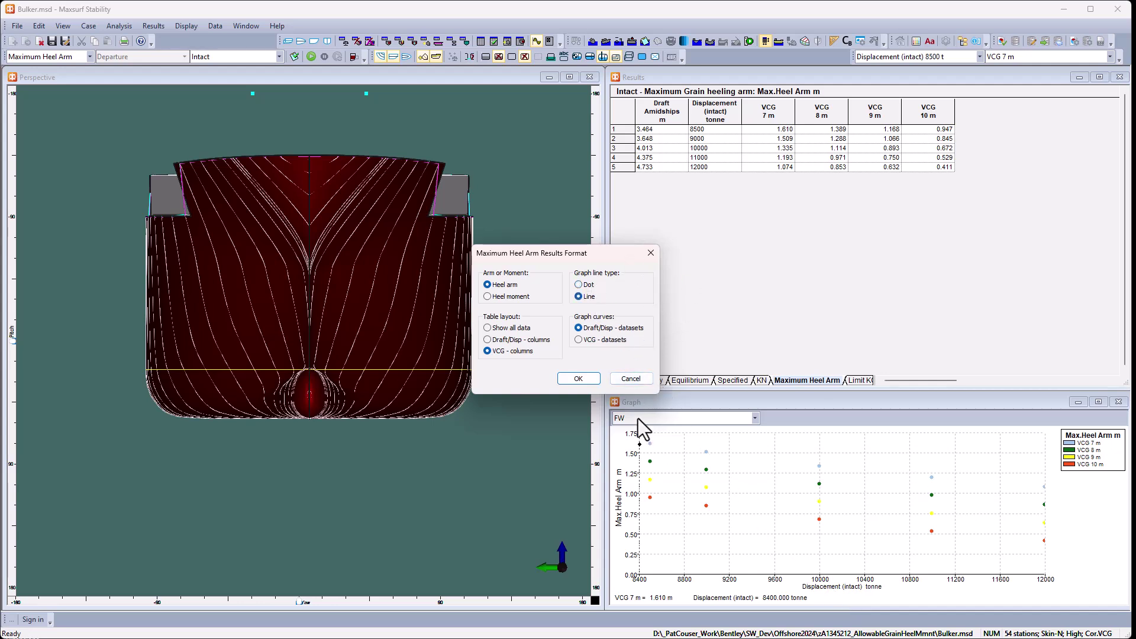
left_click(592, 381)
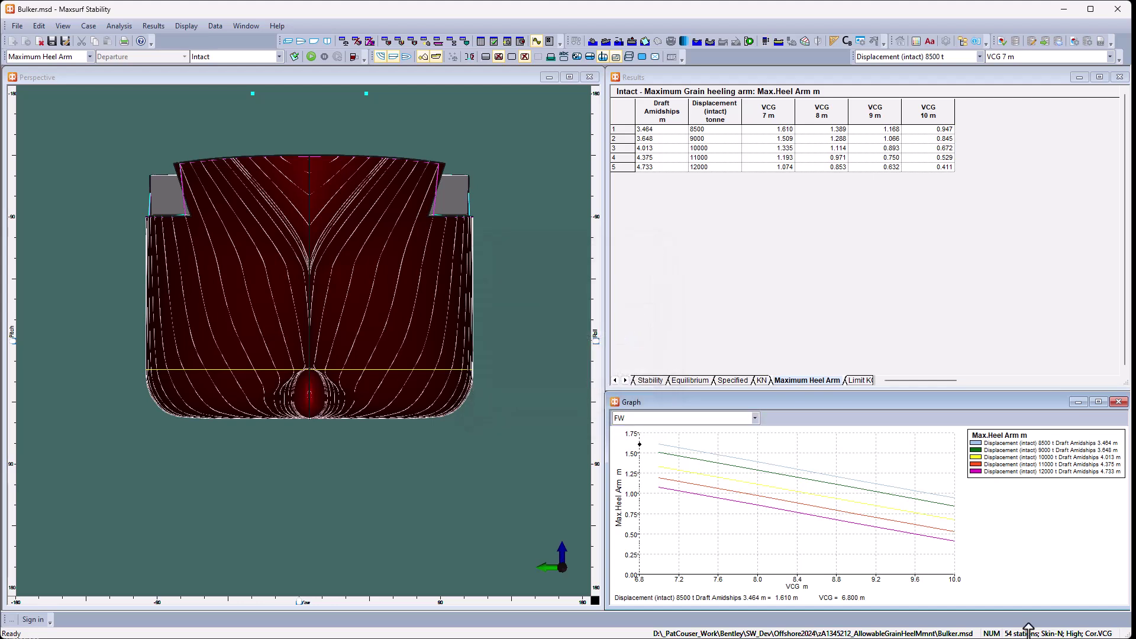
Step: Load the 9000 t, VCG 7 m condition from the 1.509 cell in the results table
left_click(818, 295)
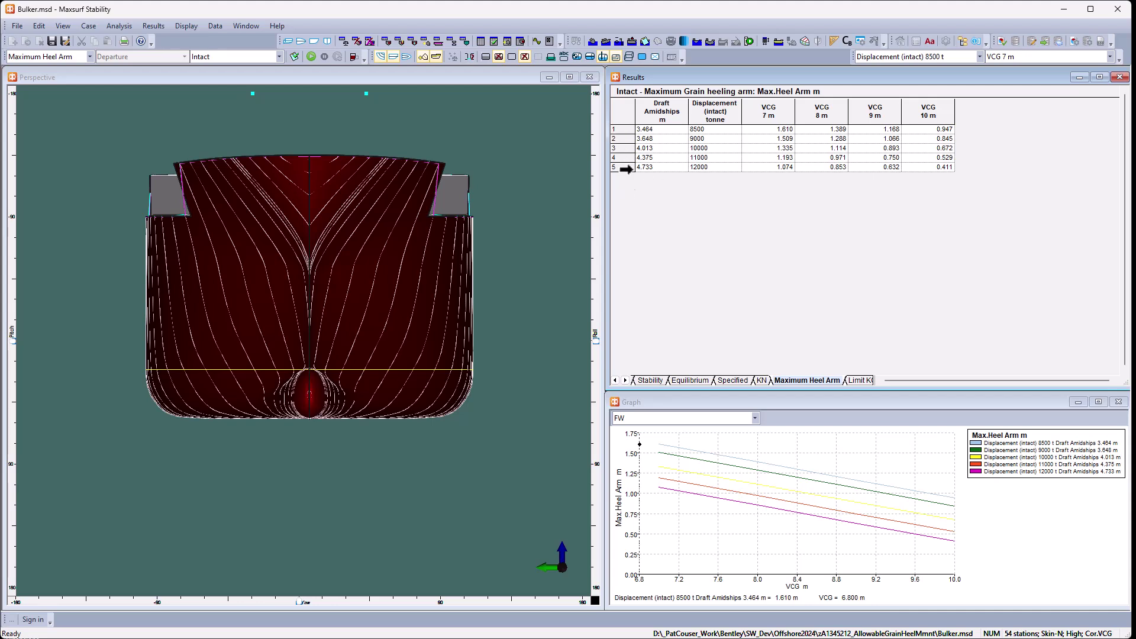
left_click(746, 135)
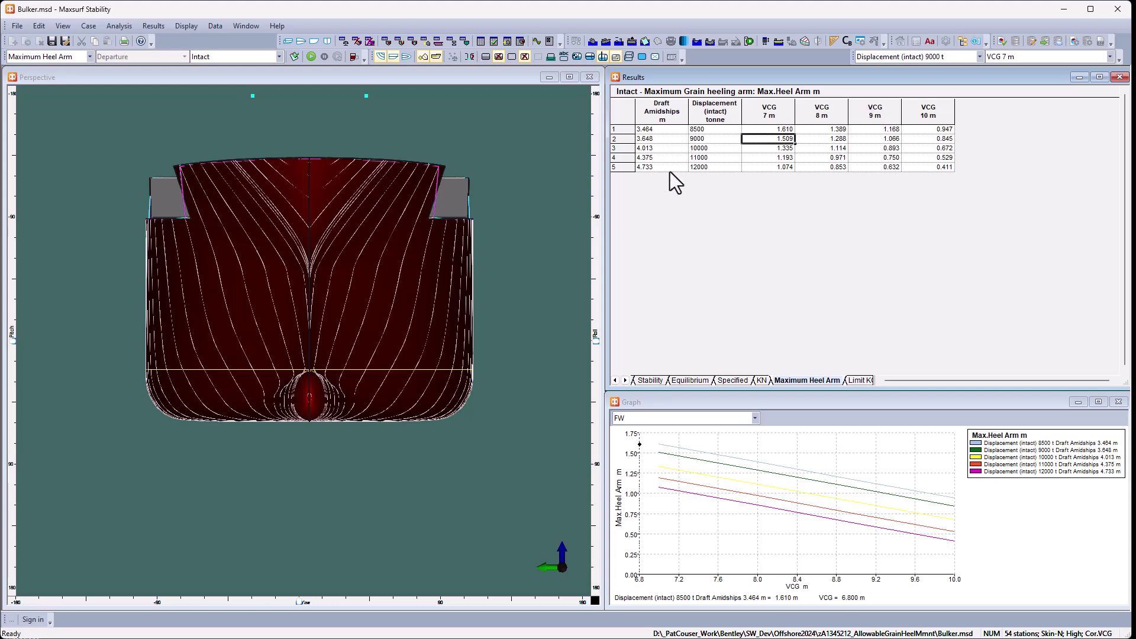
Step: Reformat the results as heel moment using the 'Draft/Disp - columns' table layout
left_click(764, 41)
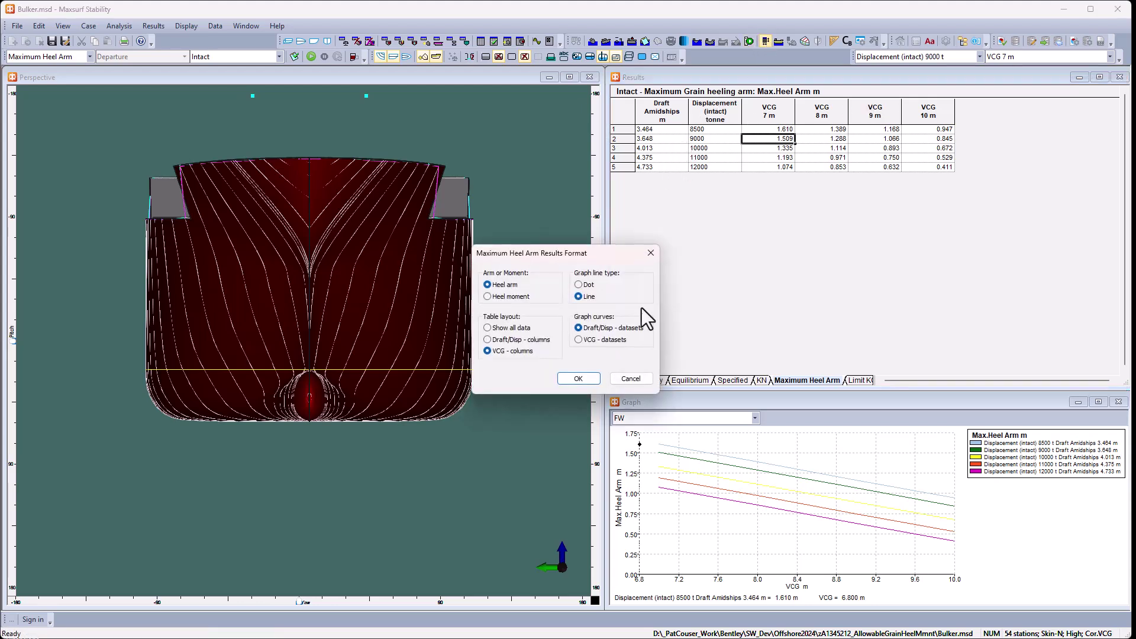
left_click(506, 339)
left_click(489, 297)
left_click(590, 380)
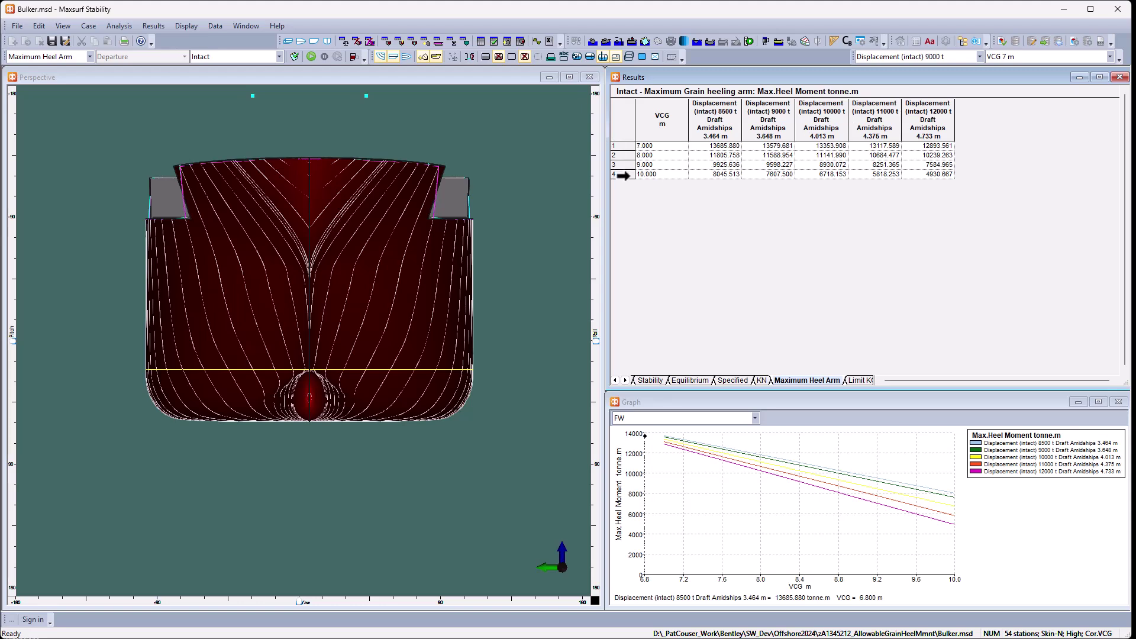
Step: Switch the results table layout to 'Show all data'
left_click(767, 39)
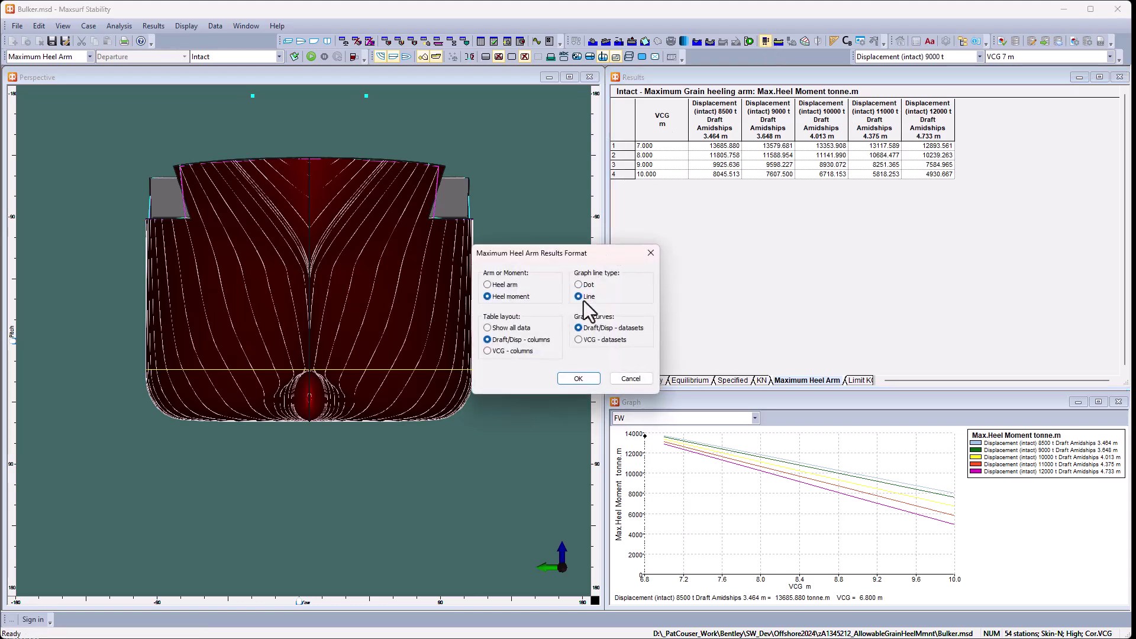
left_click(517, 327)
left_click(573, 378)
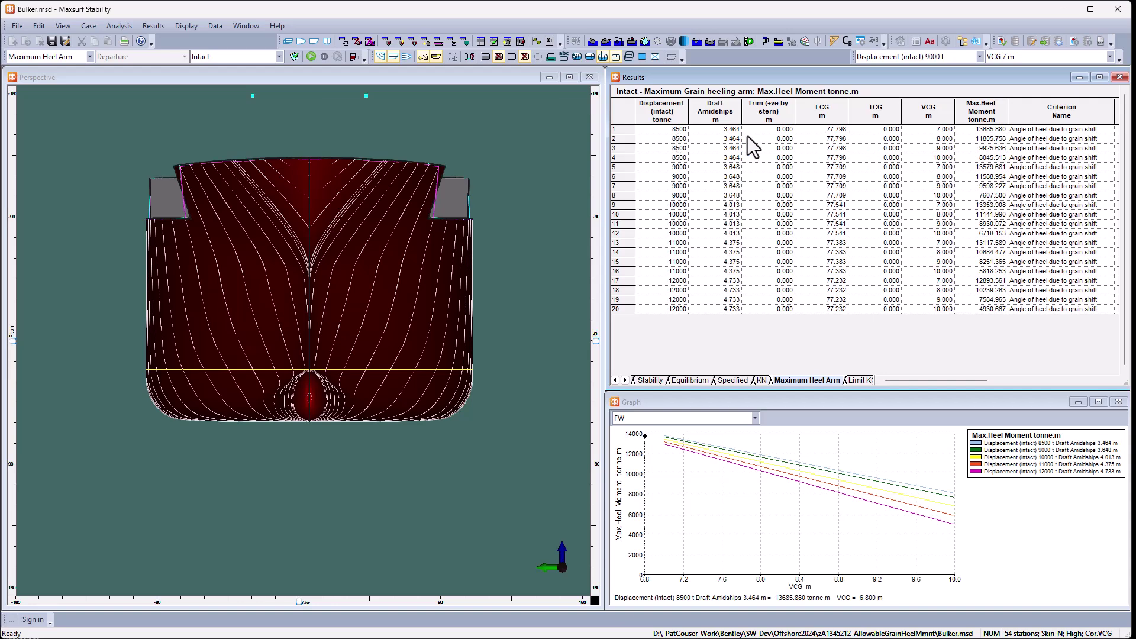
Step: Select the 8500 t, VCG 8 m condition and scroll right to the GZ columns
left_click(910, 133)
left_click(908, 140)
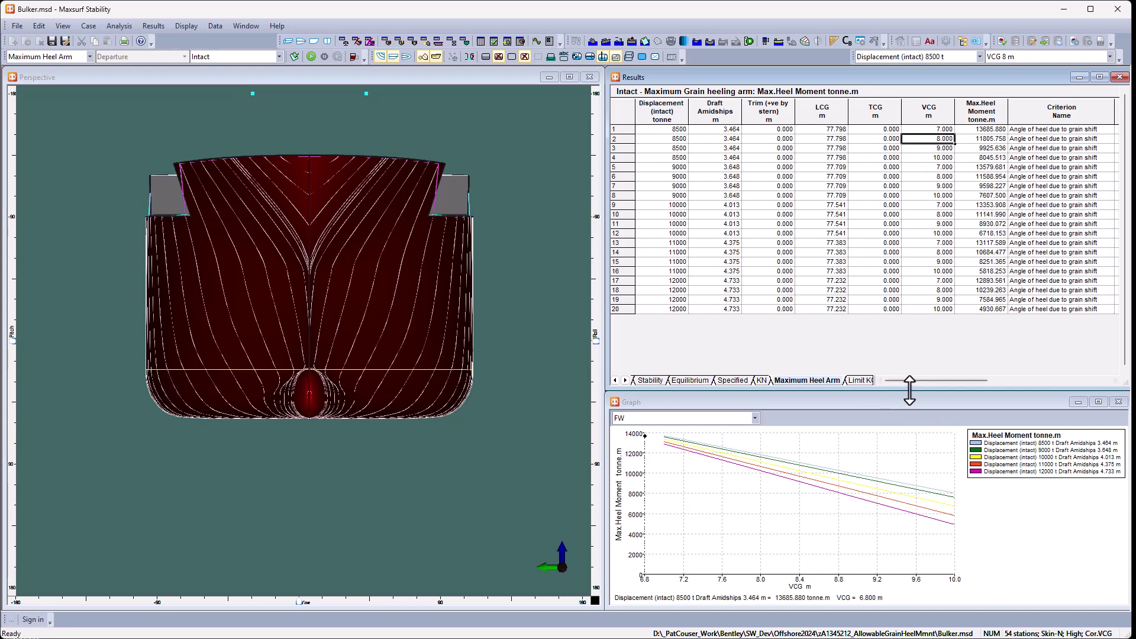
left_click_drag(908, 382, 931, 384)
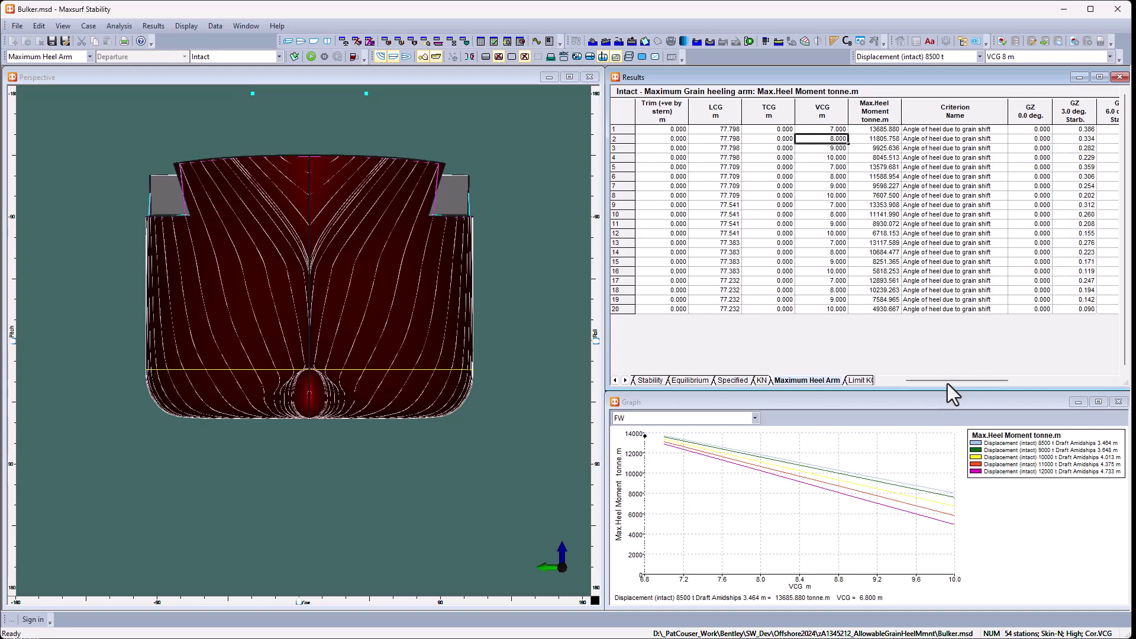
left_click_drag(946, 382, 1039, 388)
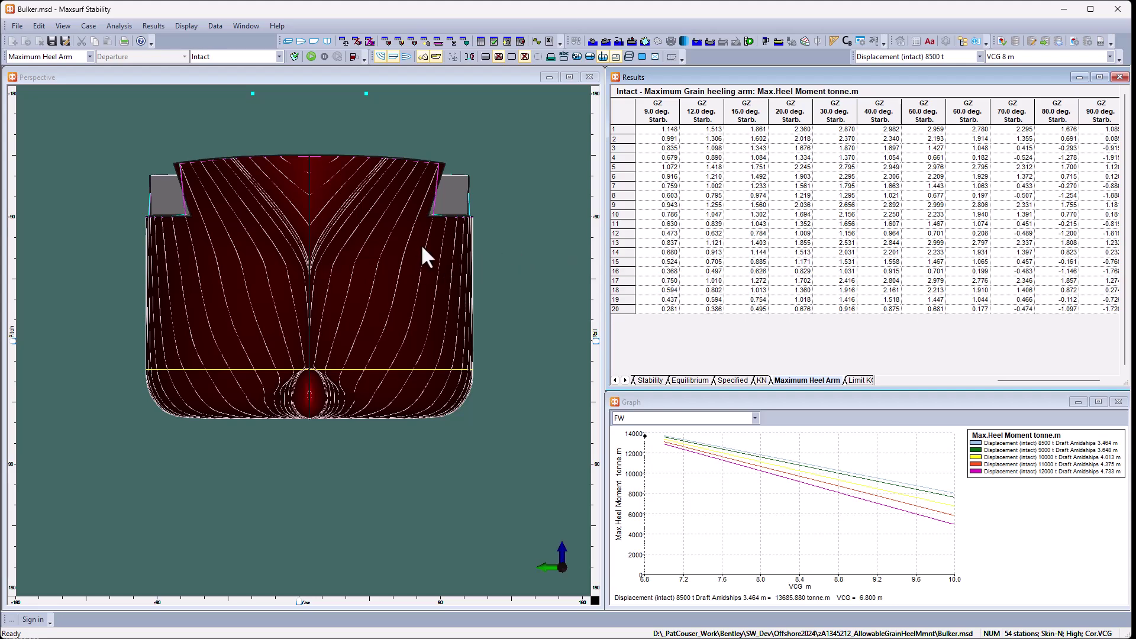
Step: Select the 10000 t, VCG 10 m condition row and bring its GZ columns into view
left_click(741, 235)
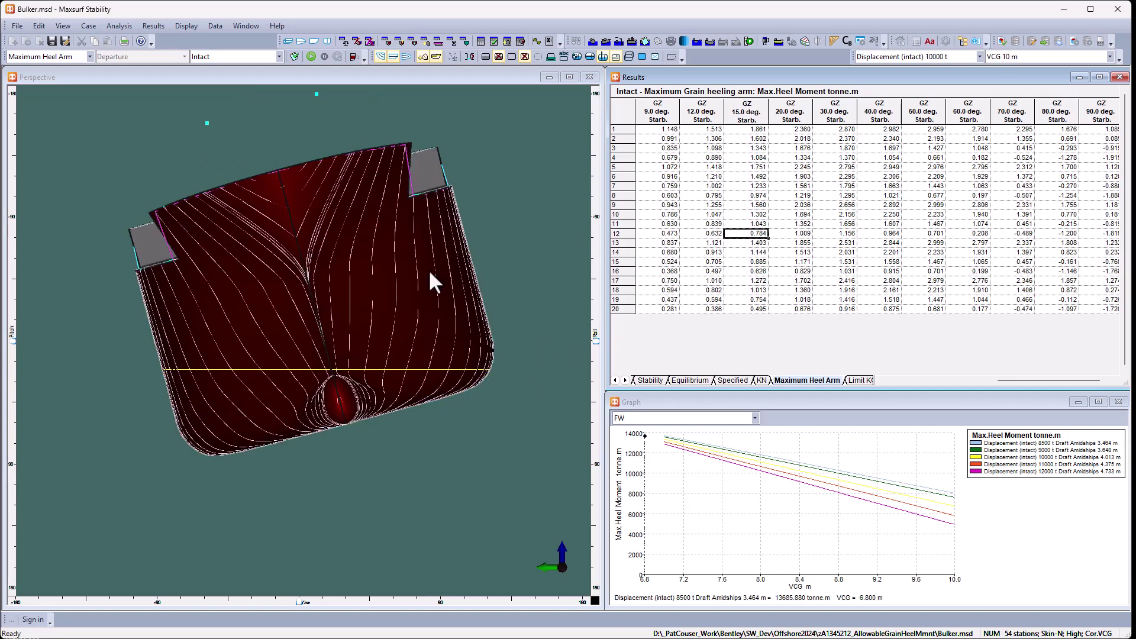
left_click(618, 233)
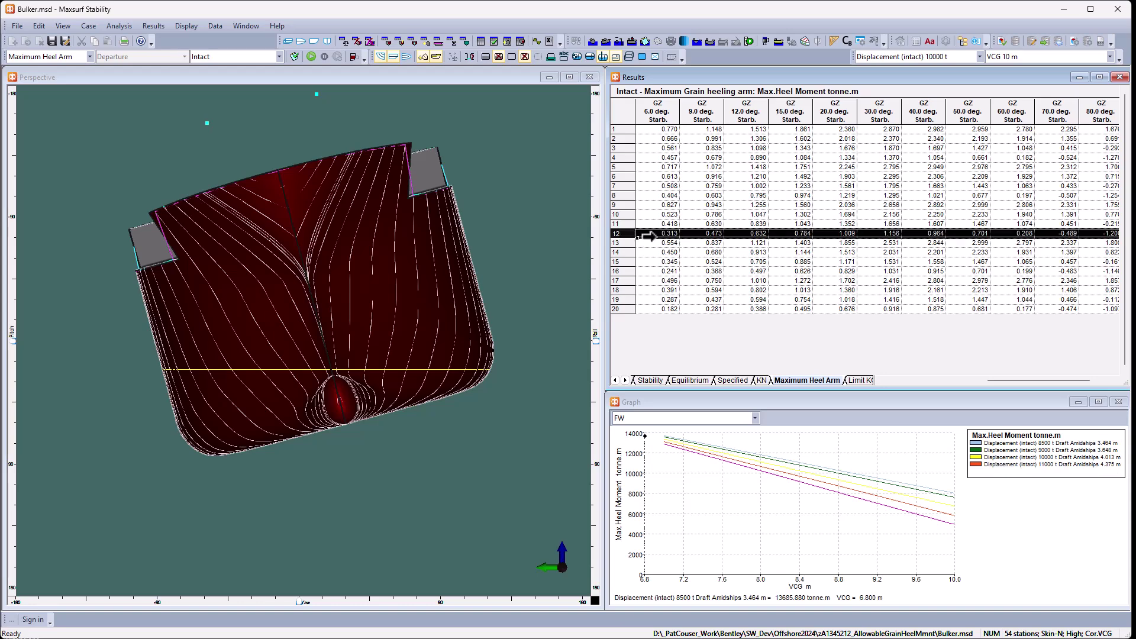
left_click_drag(989, 382, 862, 380)
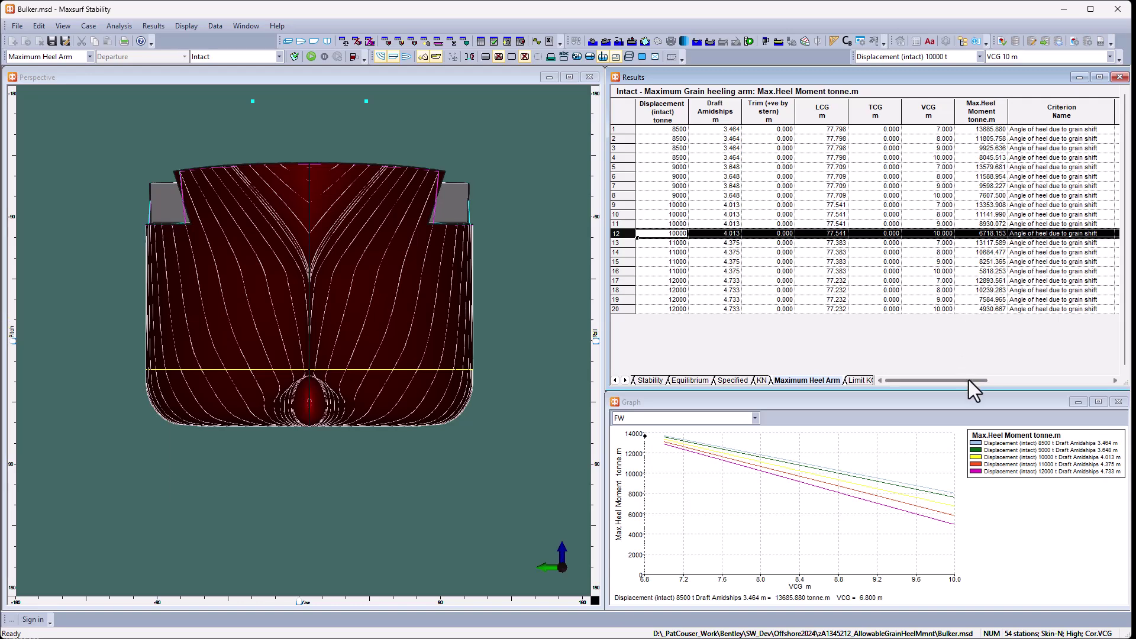
left_click_drag(967, 380, 1038, 376)
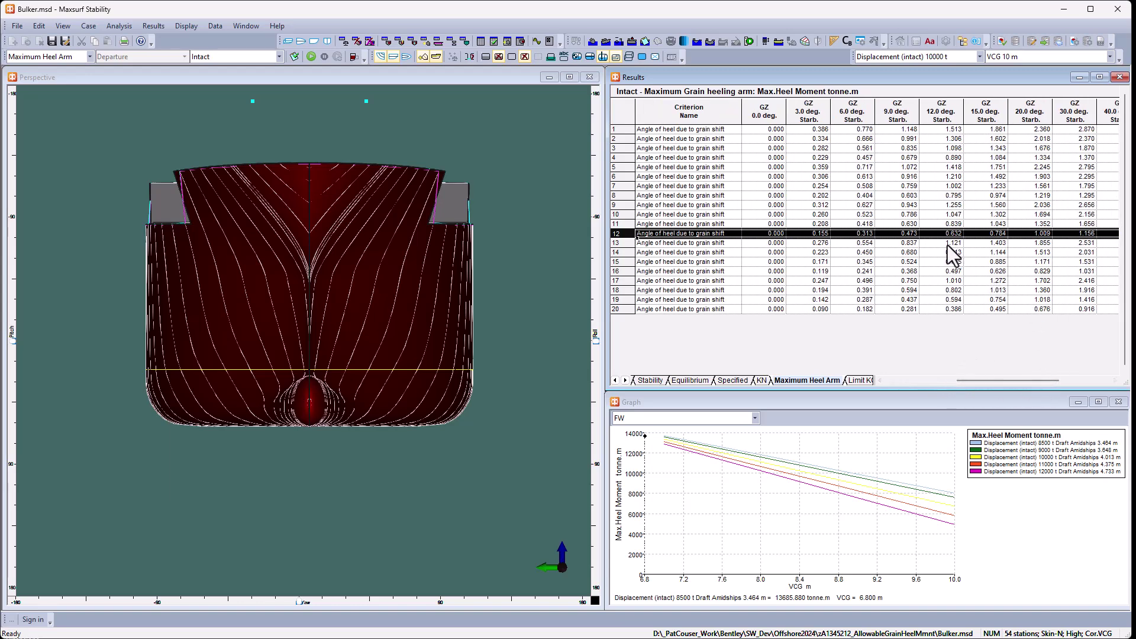
Step: Heel the hull view through 12, 15, 20 and 30 degrees for that condition
left_click(935, 236)
left_click(974, 236)
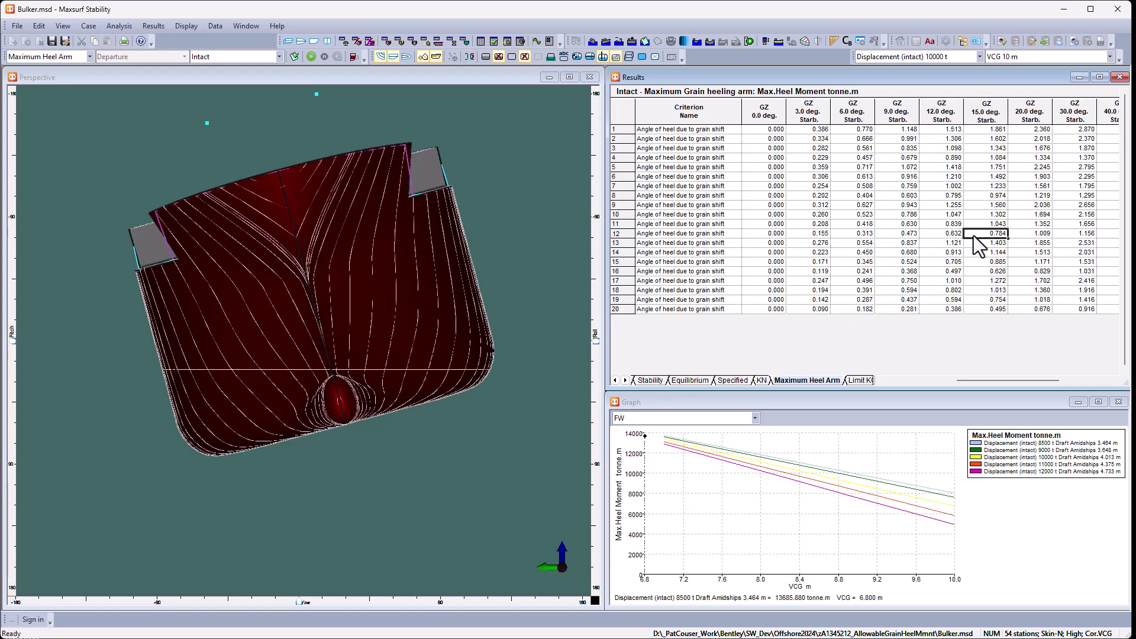
left_click(1027, 237)
left_click(1068, 234)
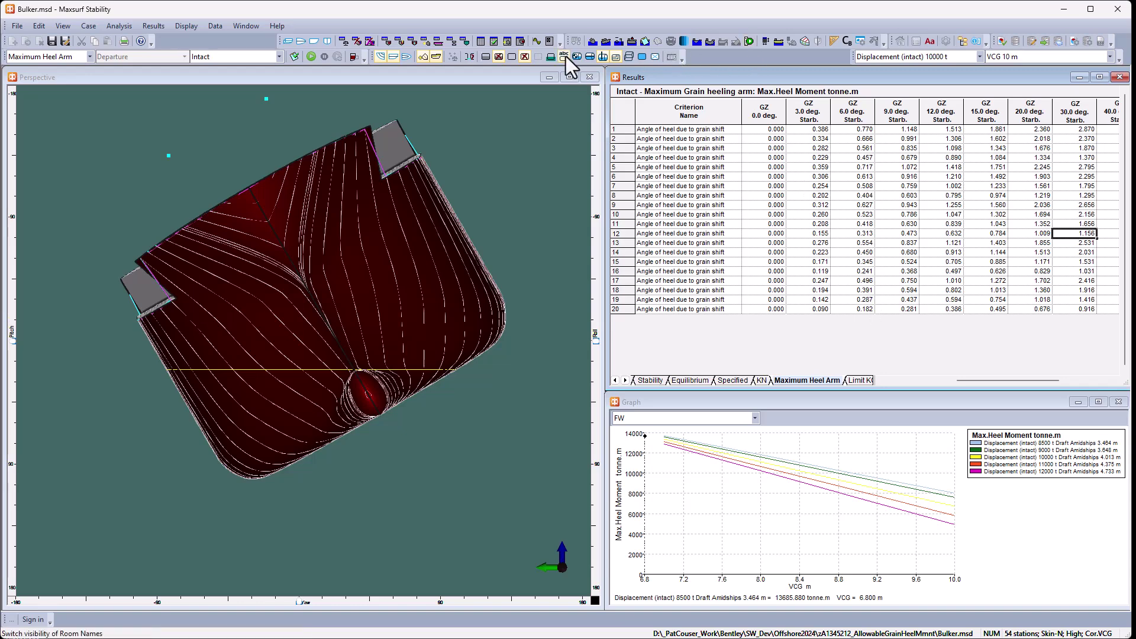
Step: Show the Criteria results for the 10000 t, VCG 7 m condition
left_click(492, 41)
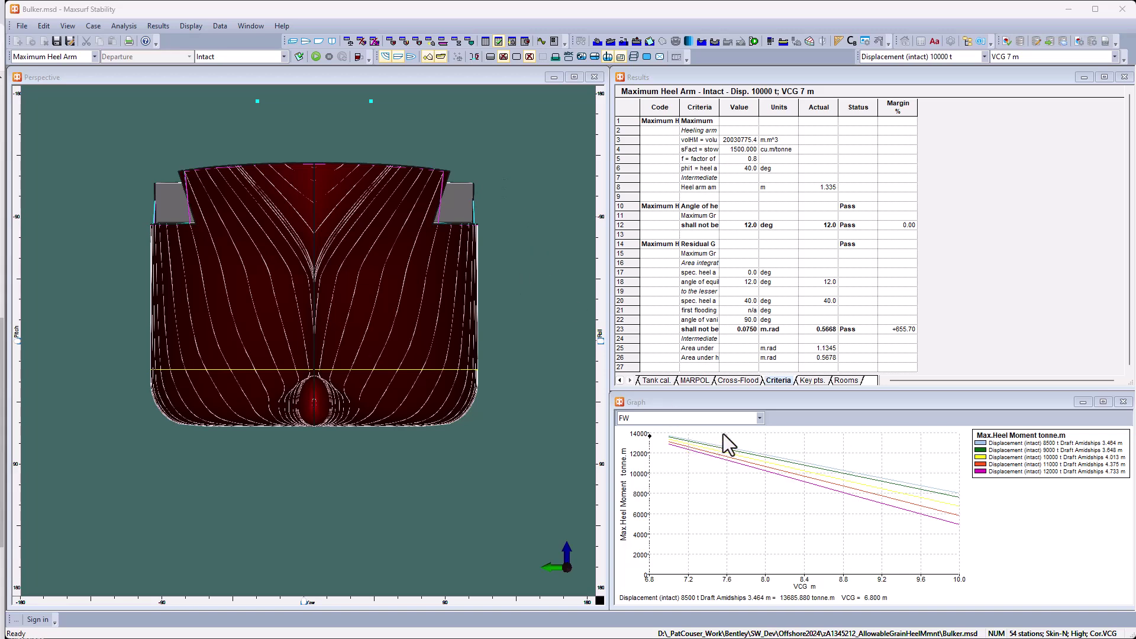
Step: Plot 'GZ for Maximum Heel Arm condition' and move the readout to about 12 degrees heel
left_click(759, 417)
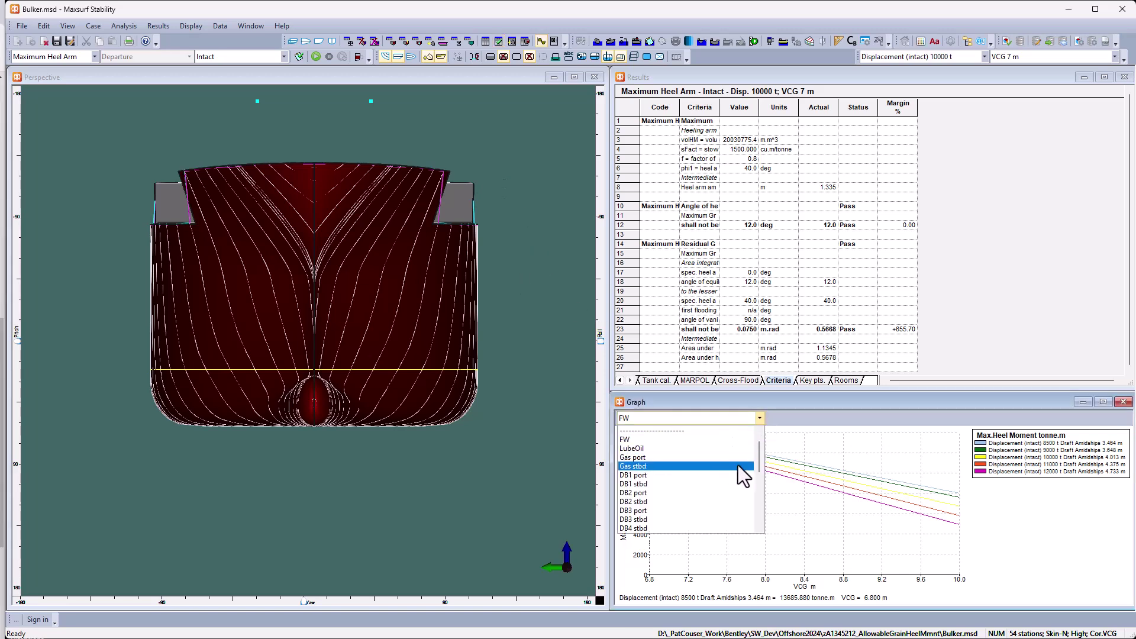
scroll(759, 466, "up", 1)
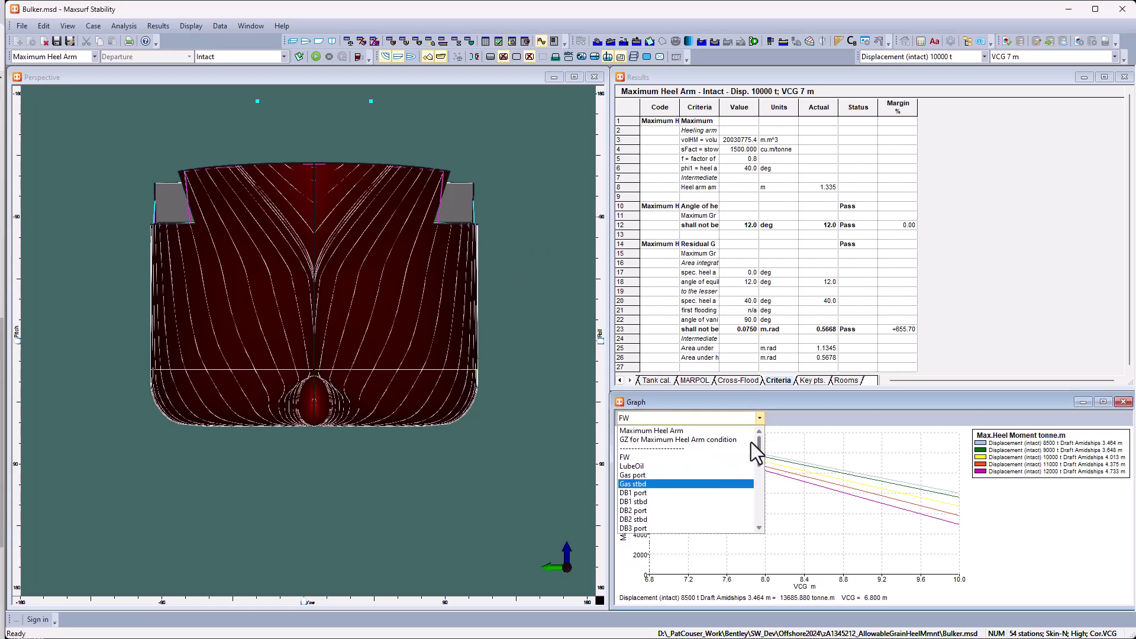
left_click(683, 438)
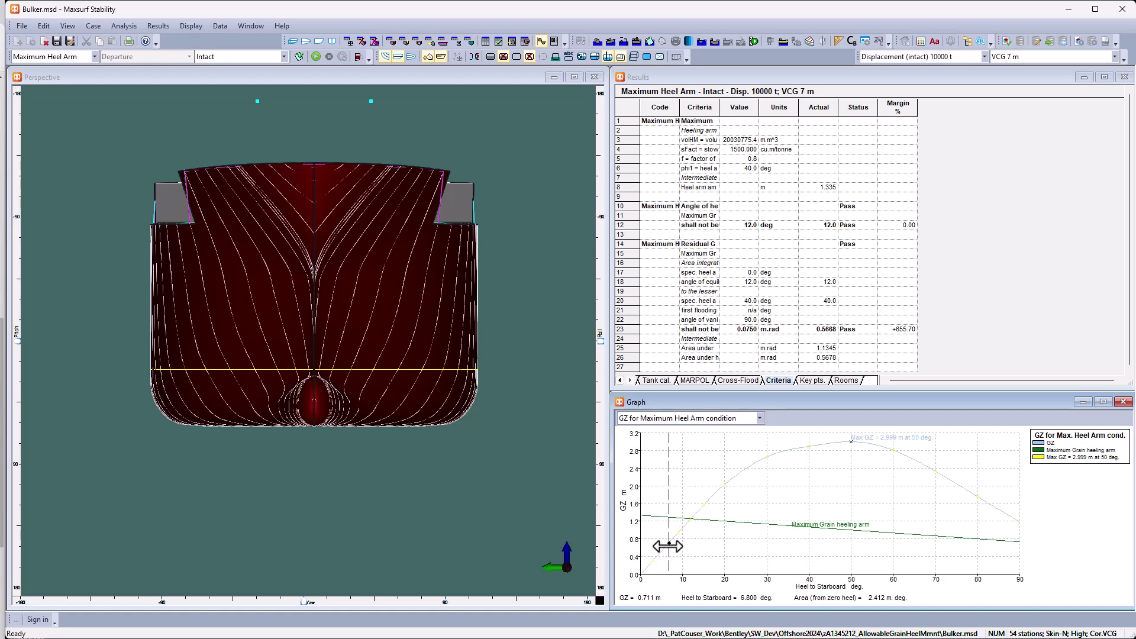
left_click_drag(668, 549, 691, 547)
Step: Switch the displacement condition to 11000 t, then to 8500 t
left_click(985, 56)
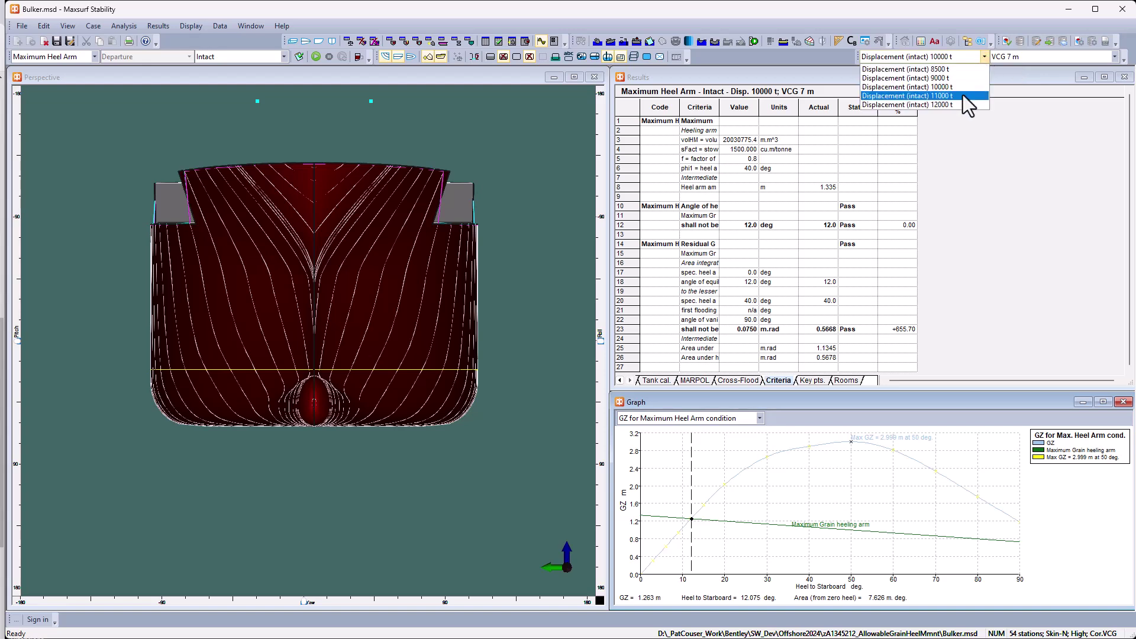
left_click(963, 95)
left_click(985, 56)
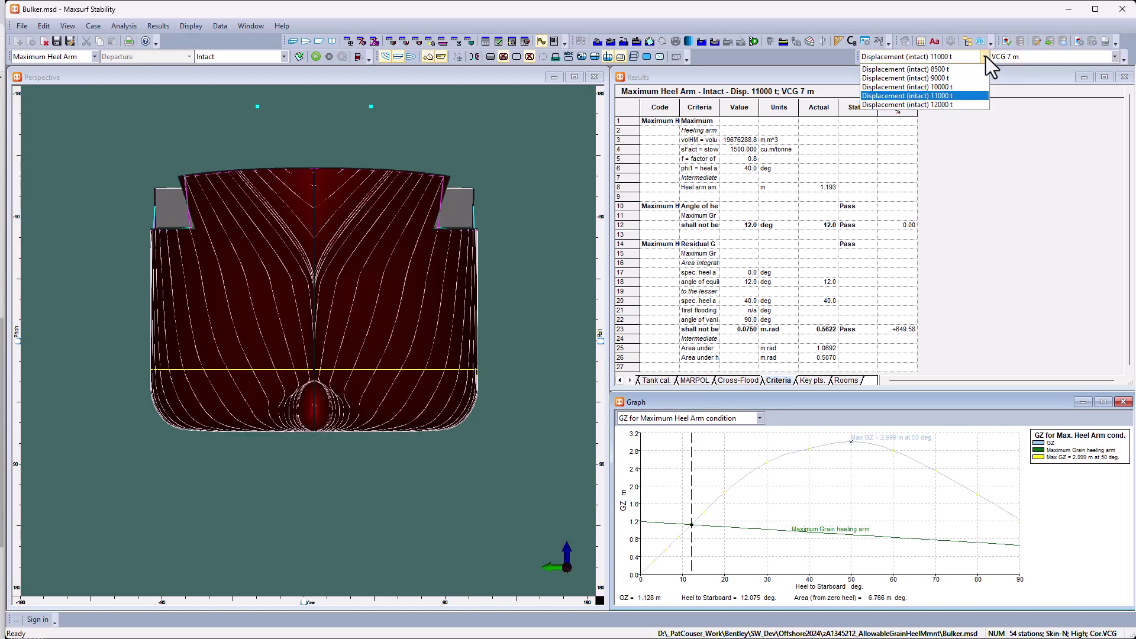
left_click(936, 69)
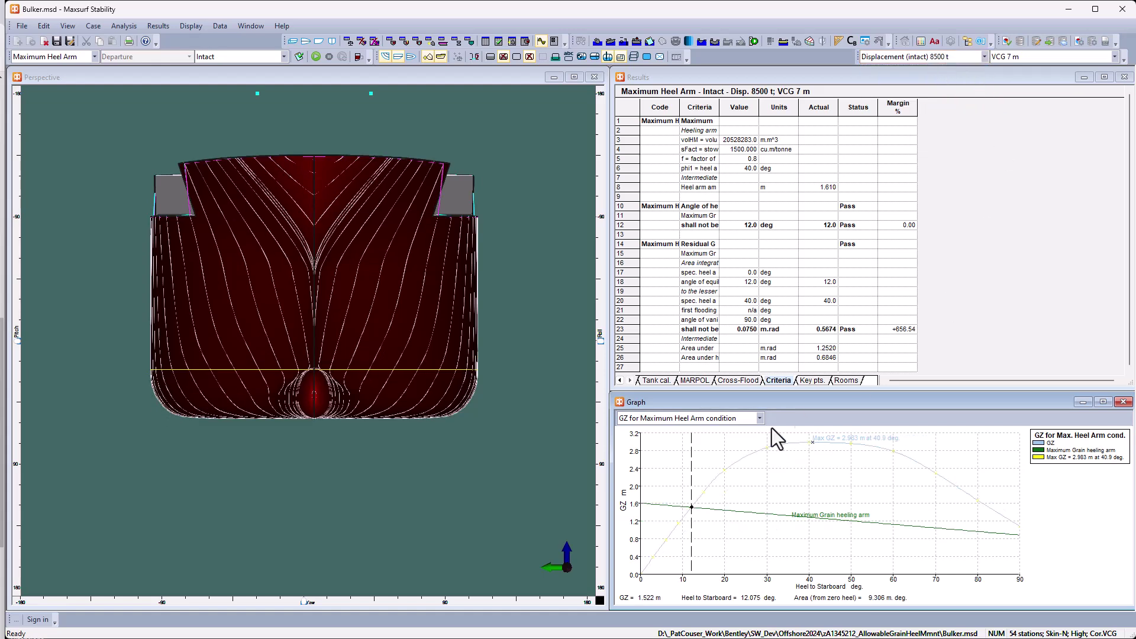